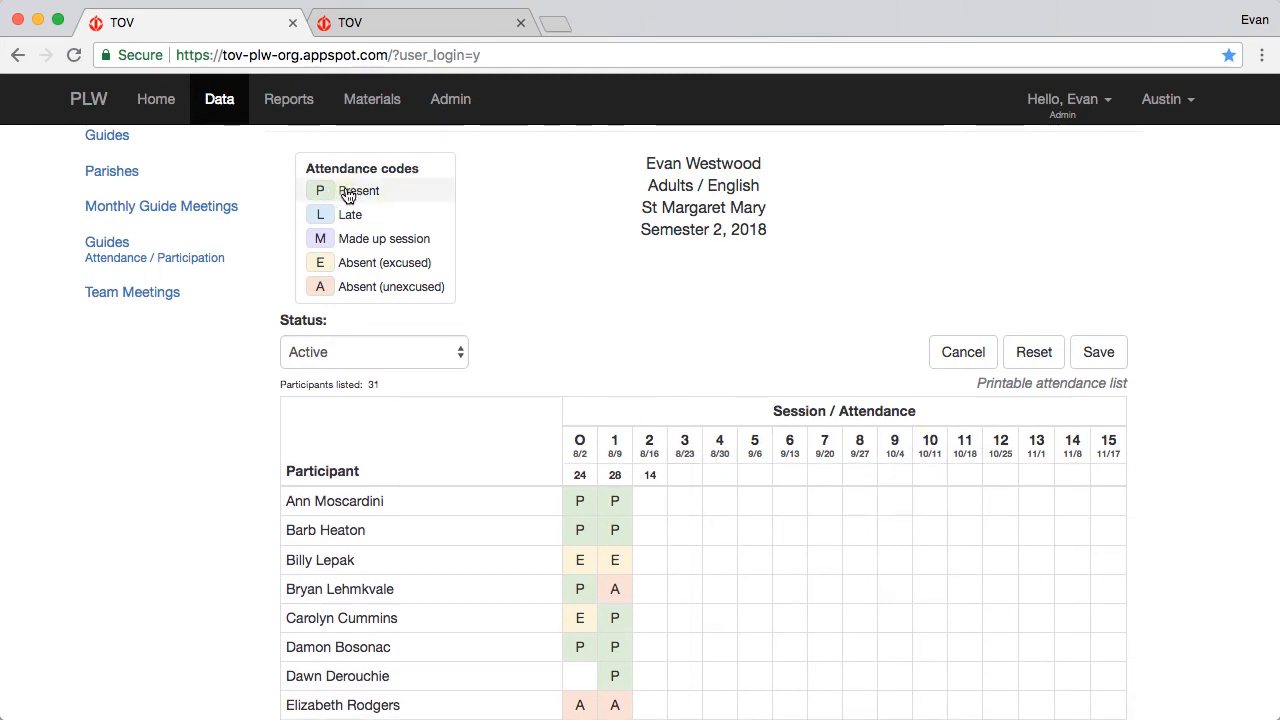
Mark the first, second, fifth, sixth and seventh participants Present for session 2, clearing the mark tried on the third
{"action": "left_click", "coordinate": [355, 190]}
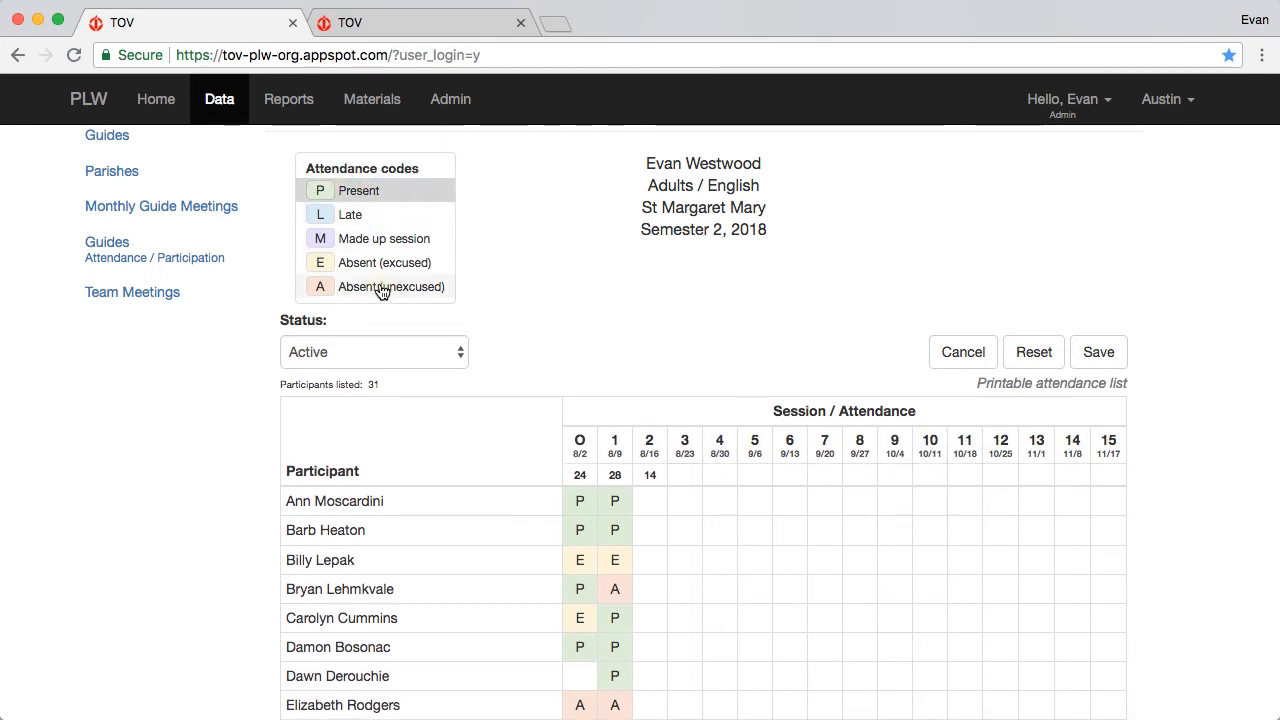
{"action": "left_click", "coordinate": [652, 505]}
{"action": "left_click", "coordinate": [652, 531]}
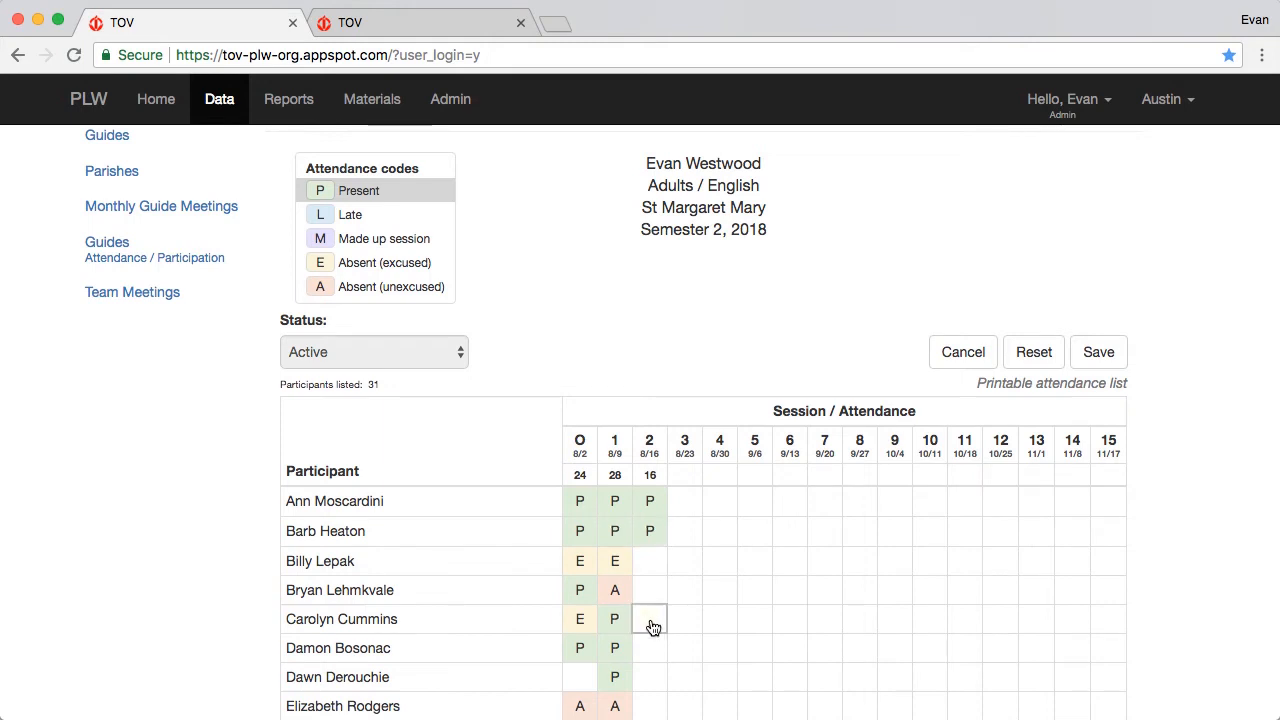
{"action": "left_click", "coordinate": [652, 622]}
{"action": "left_click", "coordinate": [650, 648]}
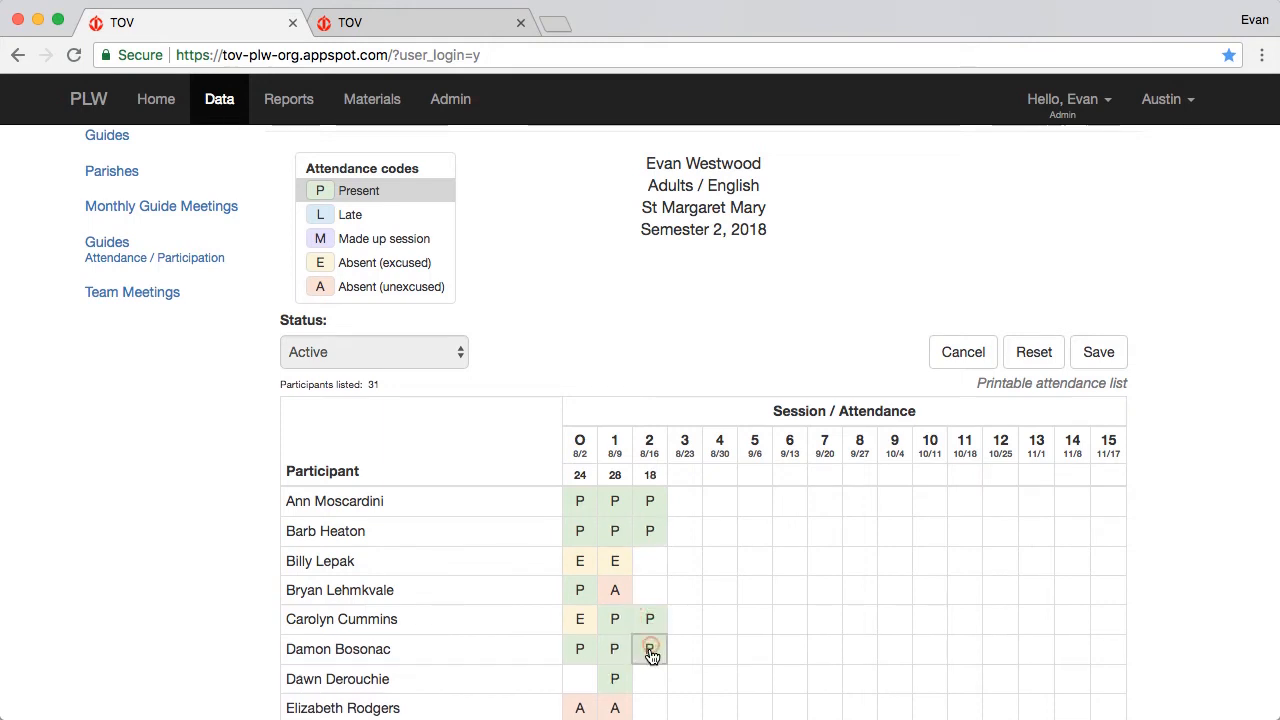
{"action": "left_click", "coordinate": [650, 678]}
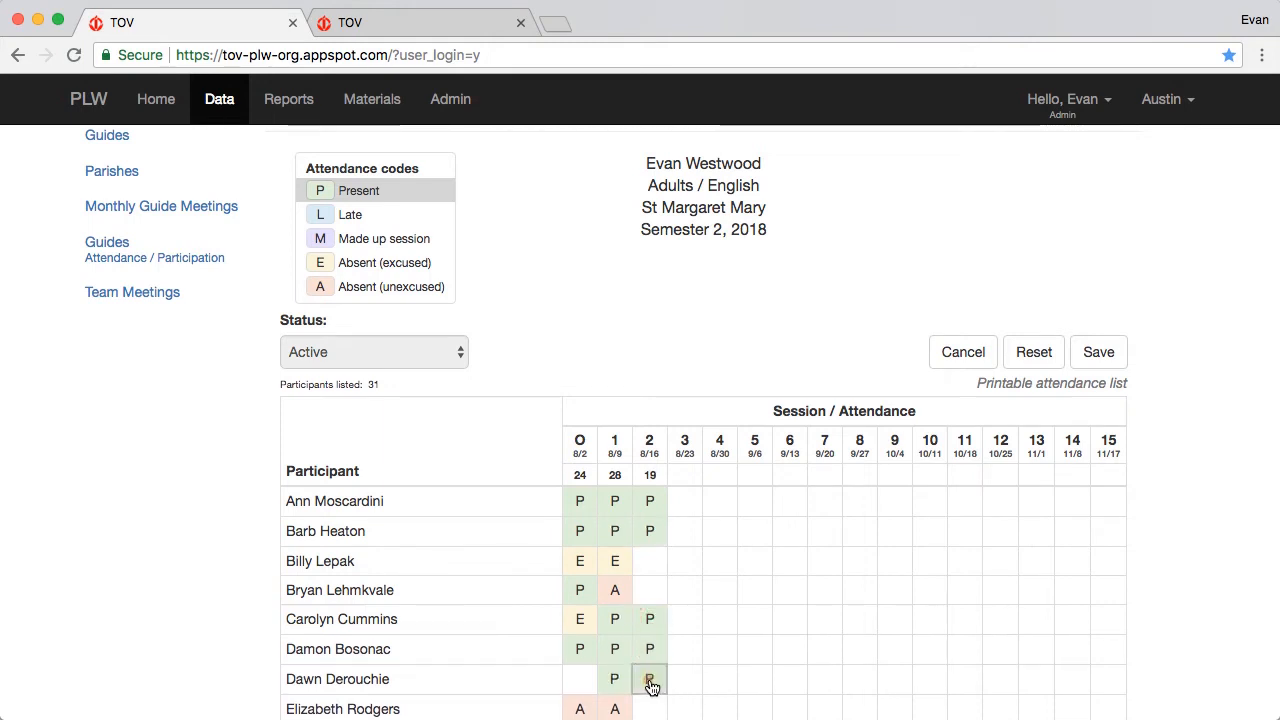
{"action": "left_click", "coordinate": [652, 568]}
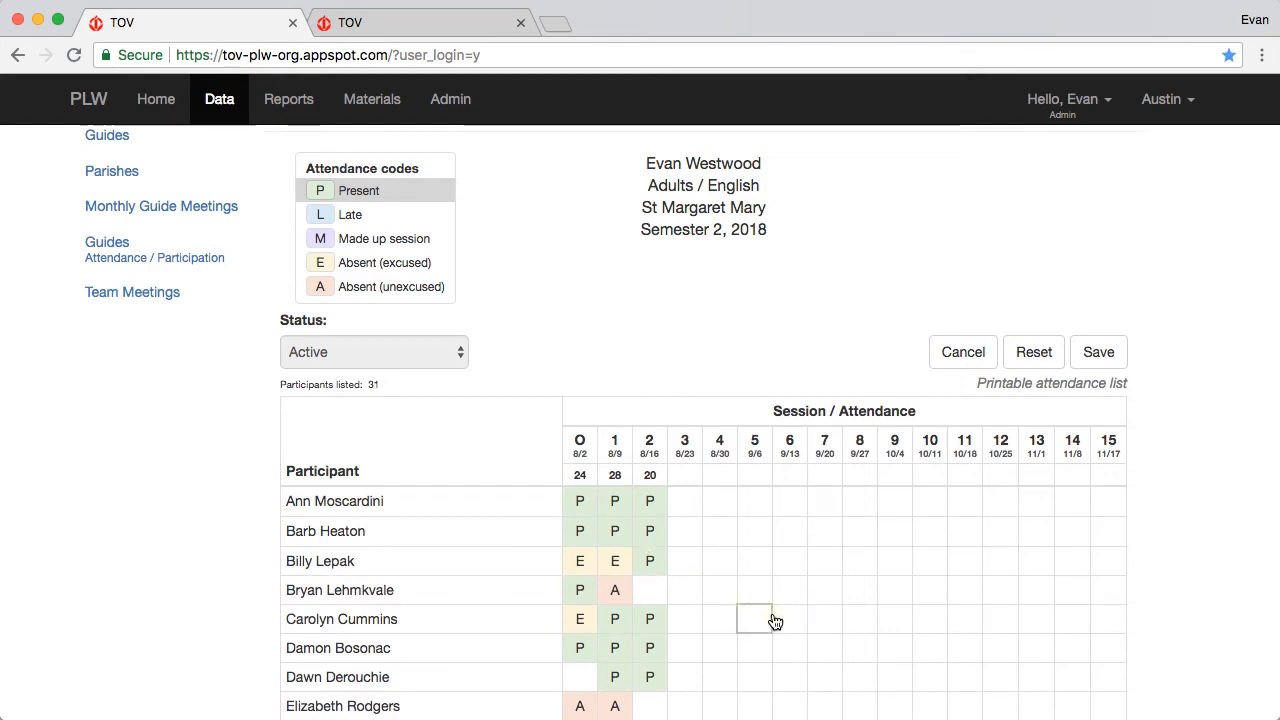
{"action": "left_click", "coordinate": [653, 568]}
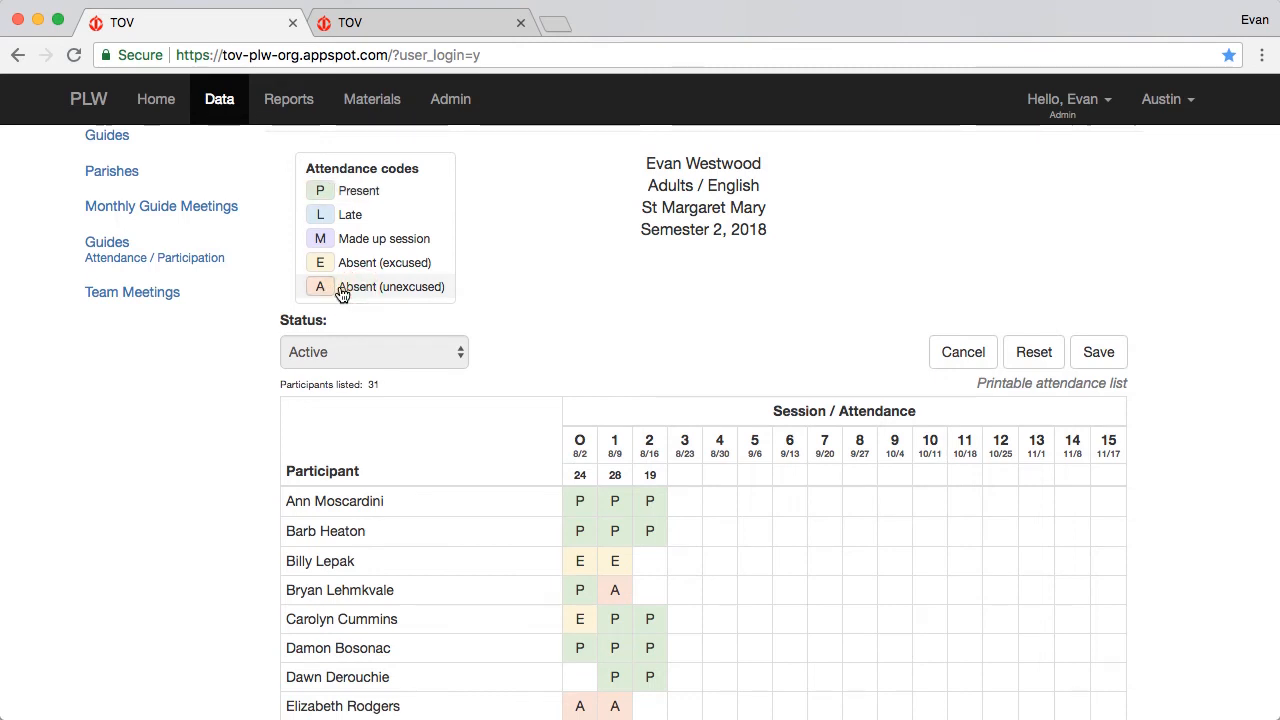
Mark the third and fourth participants as Absent (unexcused) for session 2
{"action": "left_click", "coordinate": [378, 300]}
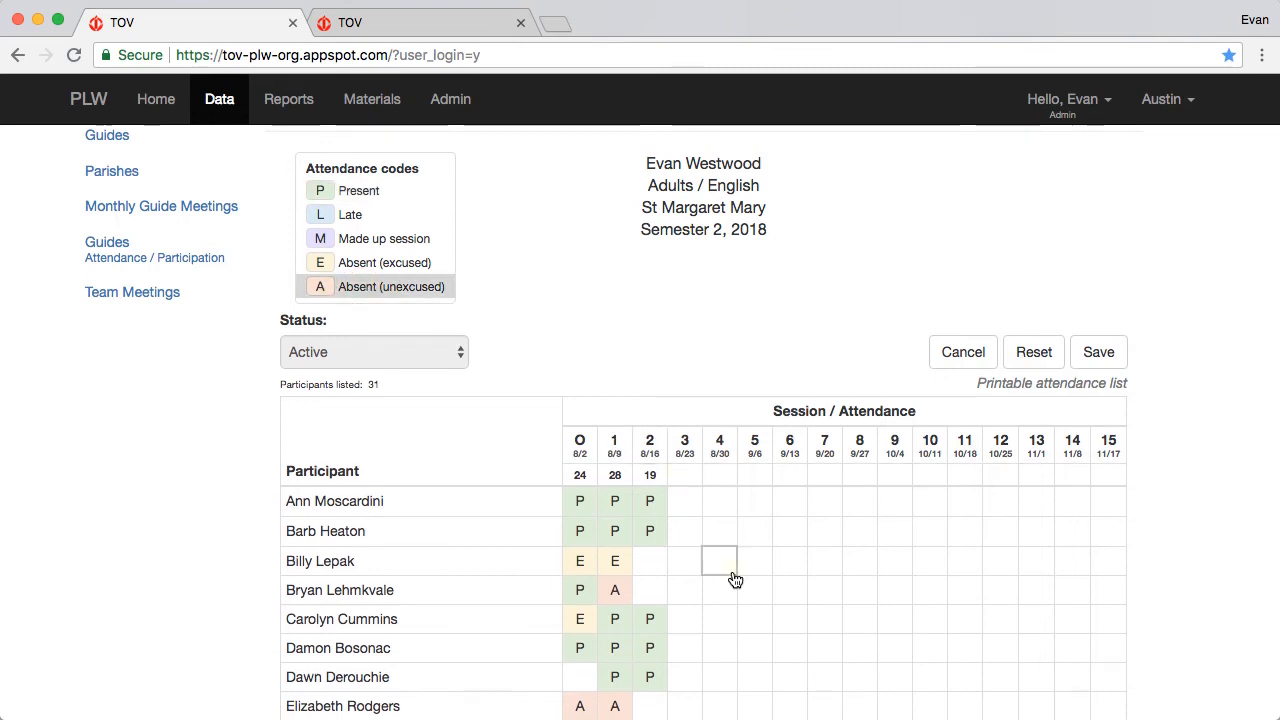
{"action": "left_click", "coordinate": [650, 566]}
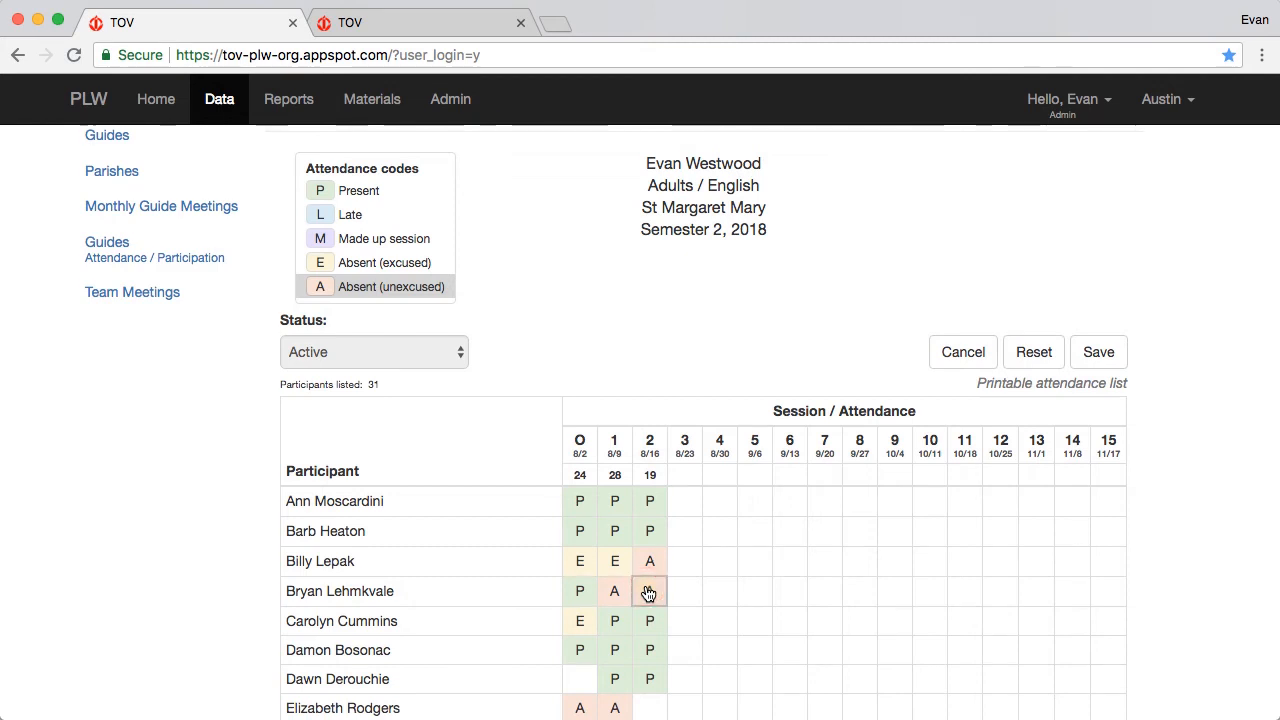
{"action": "left_click", "coordinate": [648, 593]}
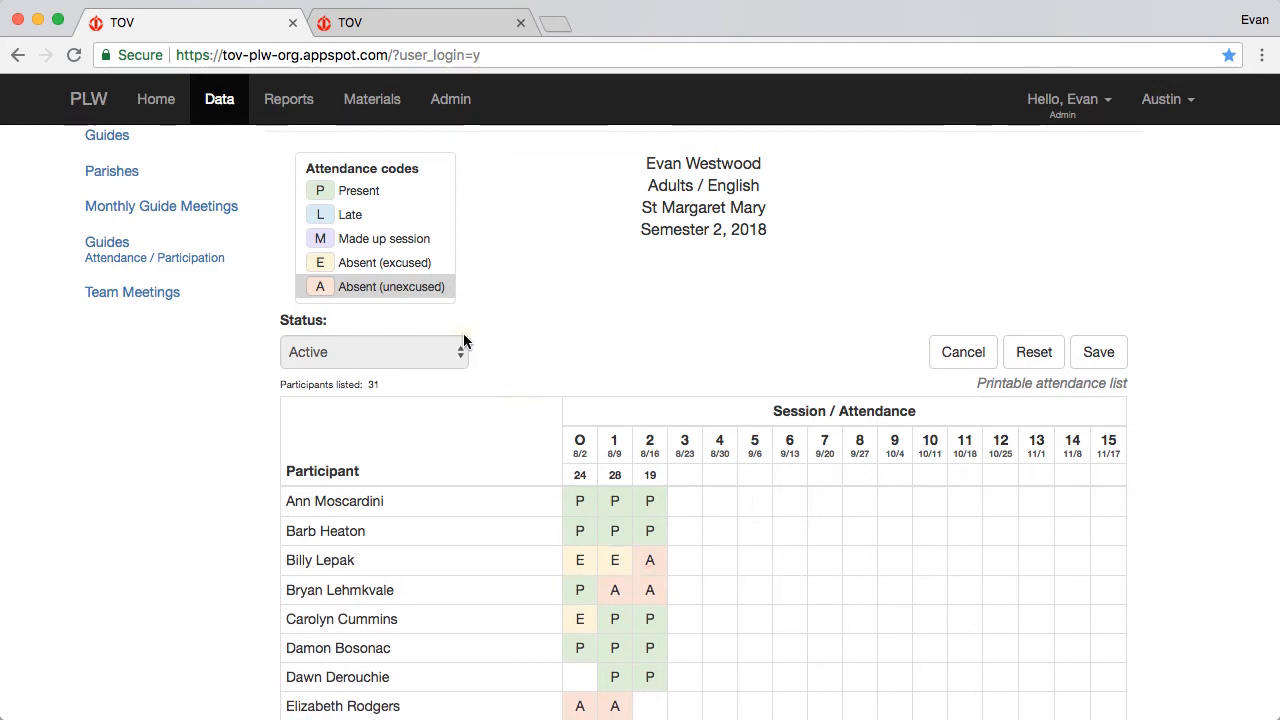
{"action": "left_click", "coordinate": [368, 268]}
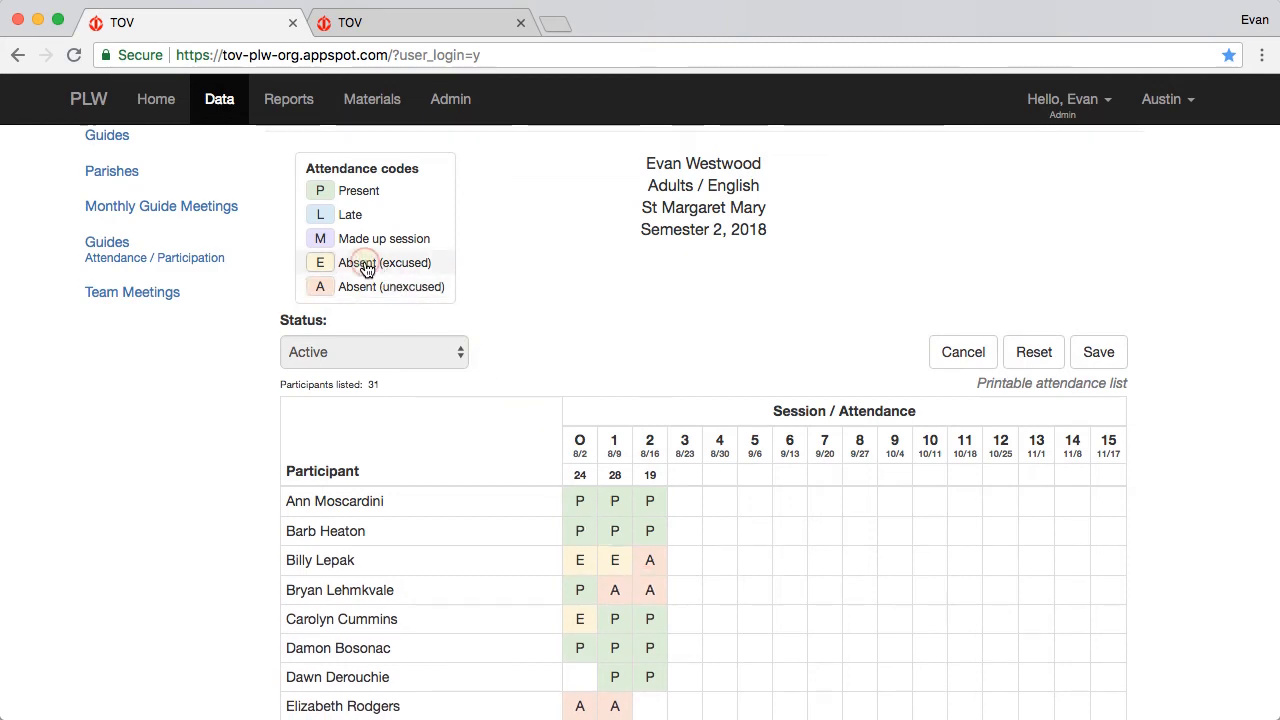
{"action": "left_click", "coordinate": [368, 240]}
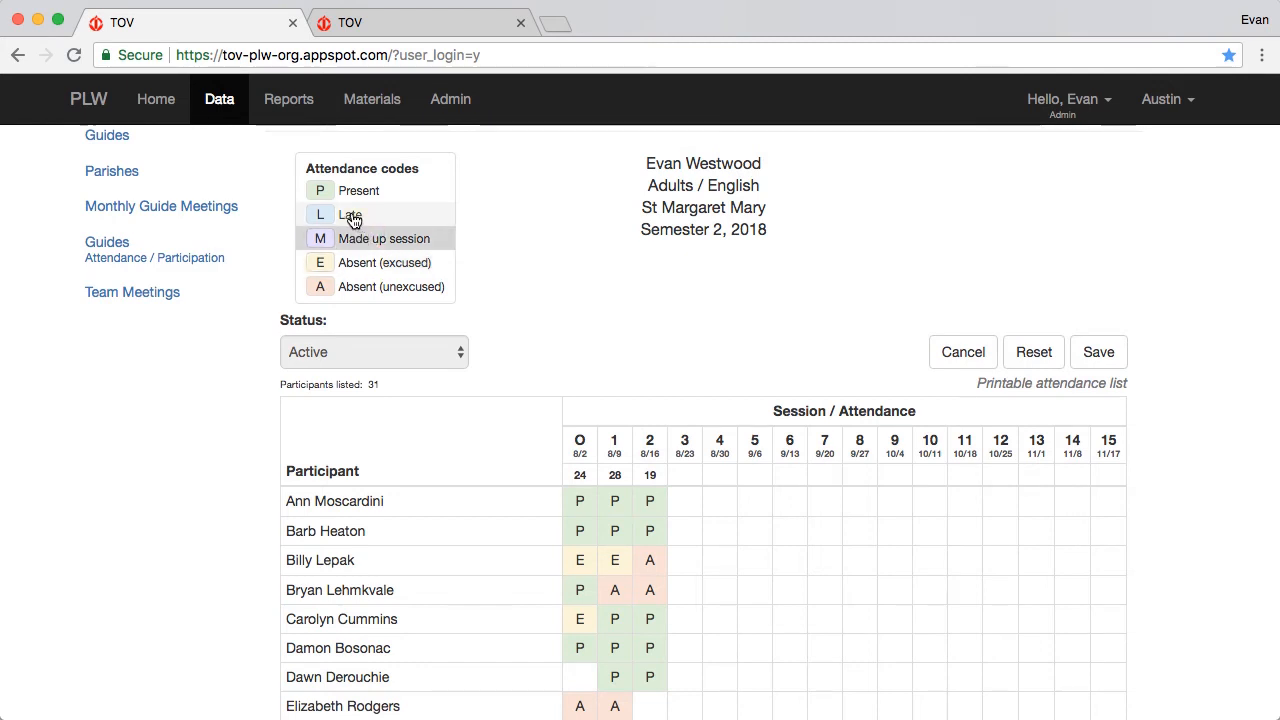
{"action": "left_click", "coordinate": [350, 218]}
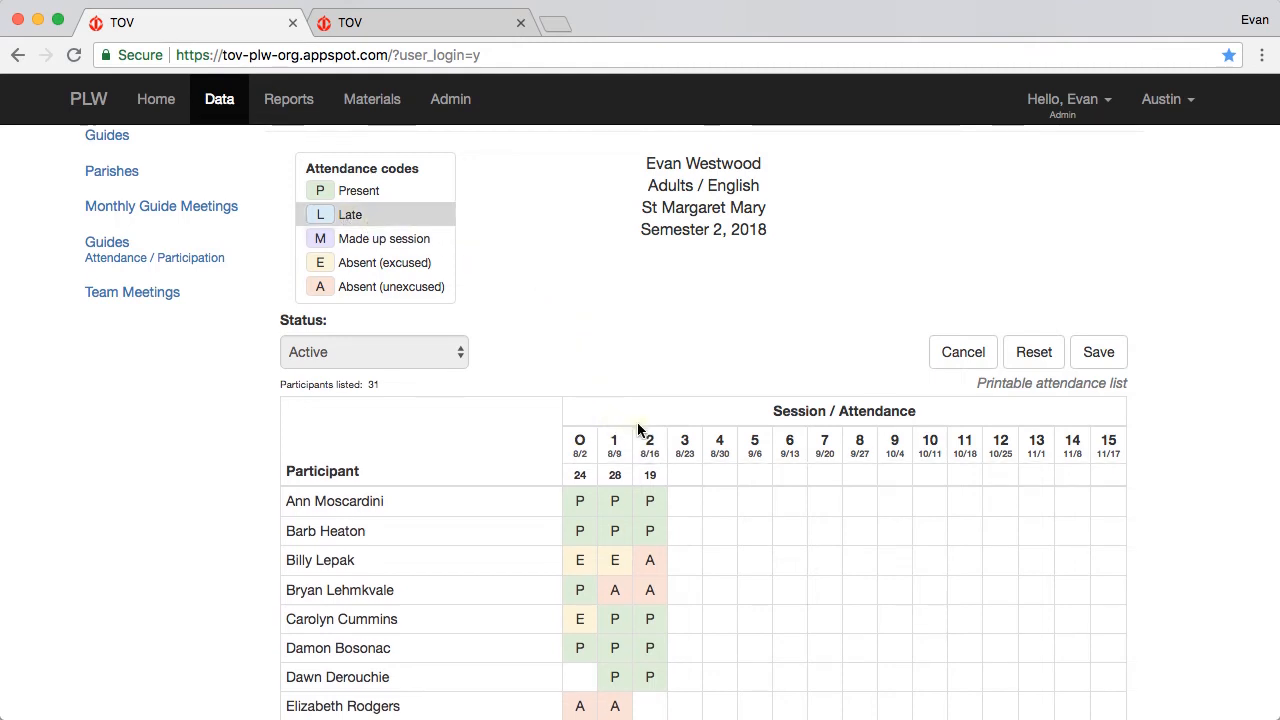
Save the attendance sheet and open the attendance of the Adults / Spanish workshop at St Joseph, Rockdale
{"action": "left_click", "coordinate": [1098, 354]}
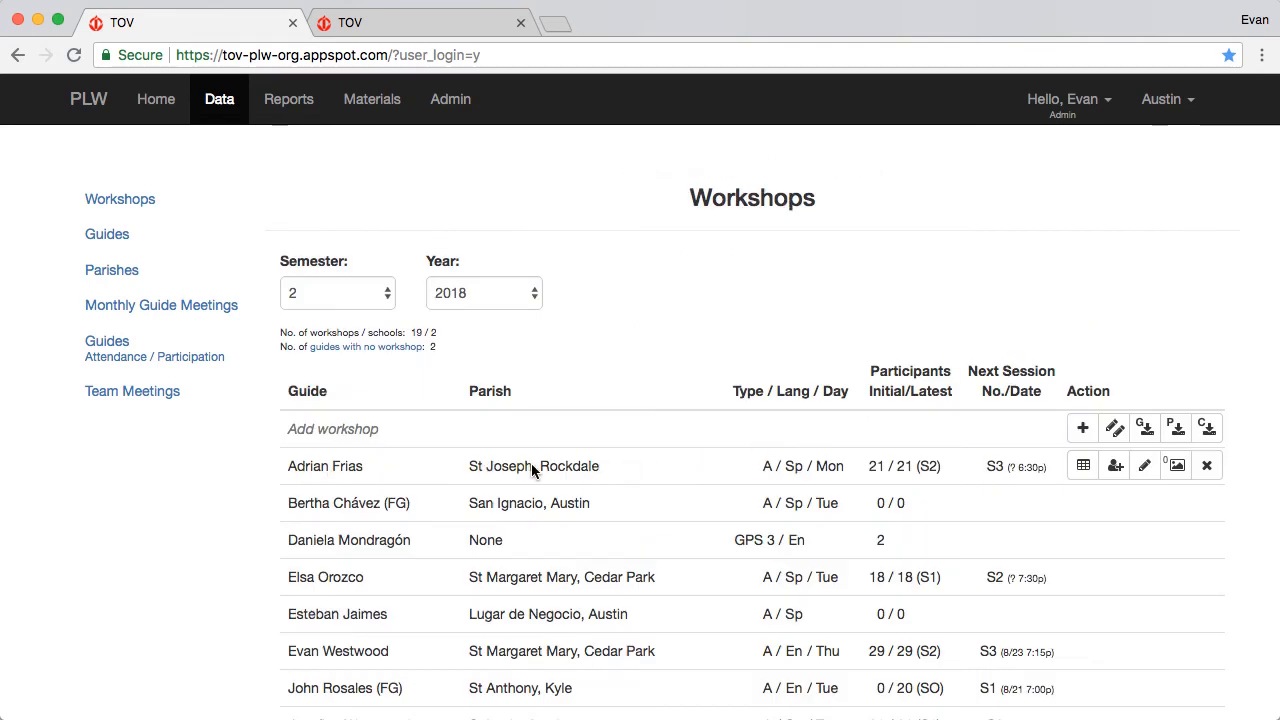
{"action": "left_click", "coordinate": [1083, 467]}
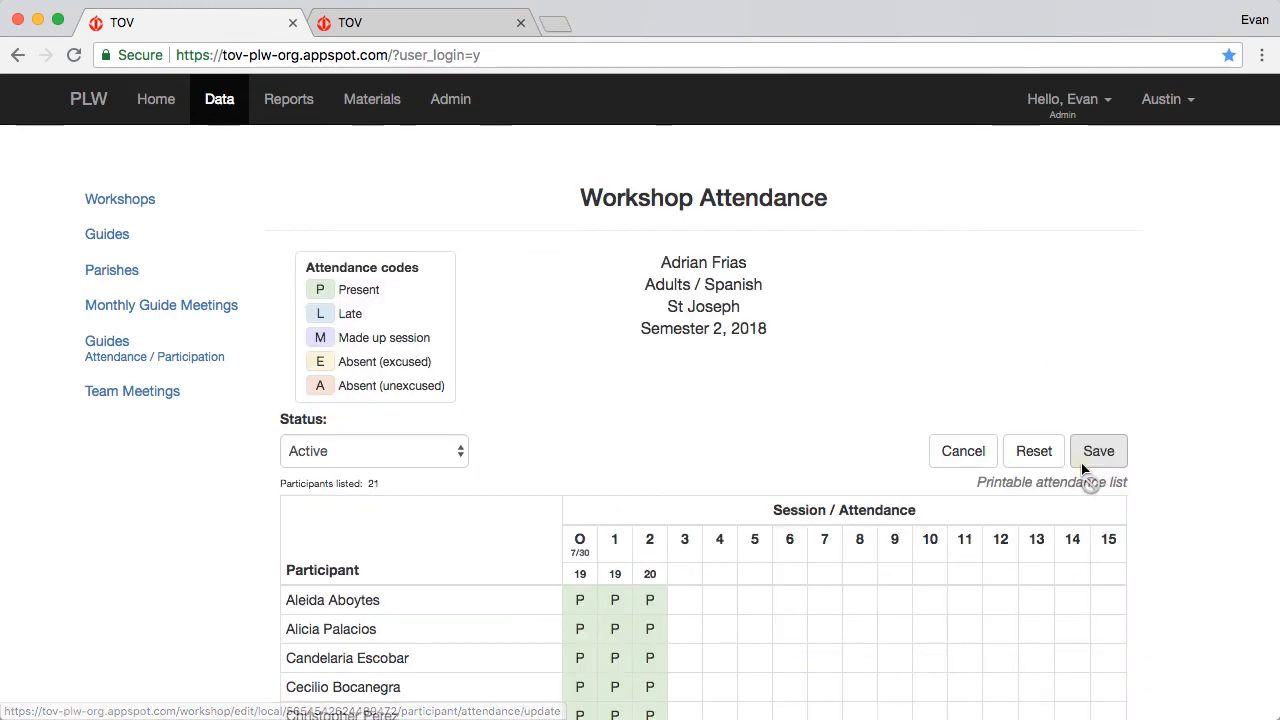
Set the date of session 1 to 8/6 and of session 2 to 8/13
{"action": "scroll", "coordinate": [760, 397], "scroll_direction": "down", "scroll_amount": 2}
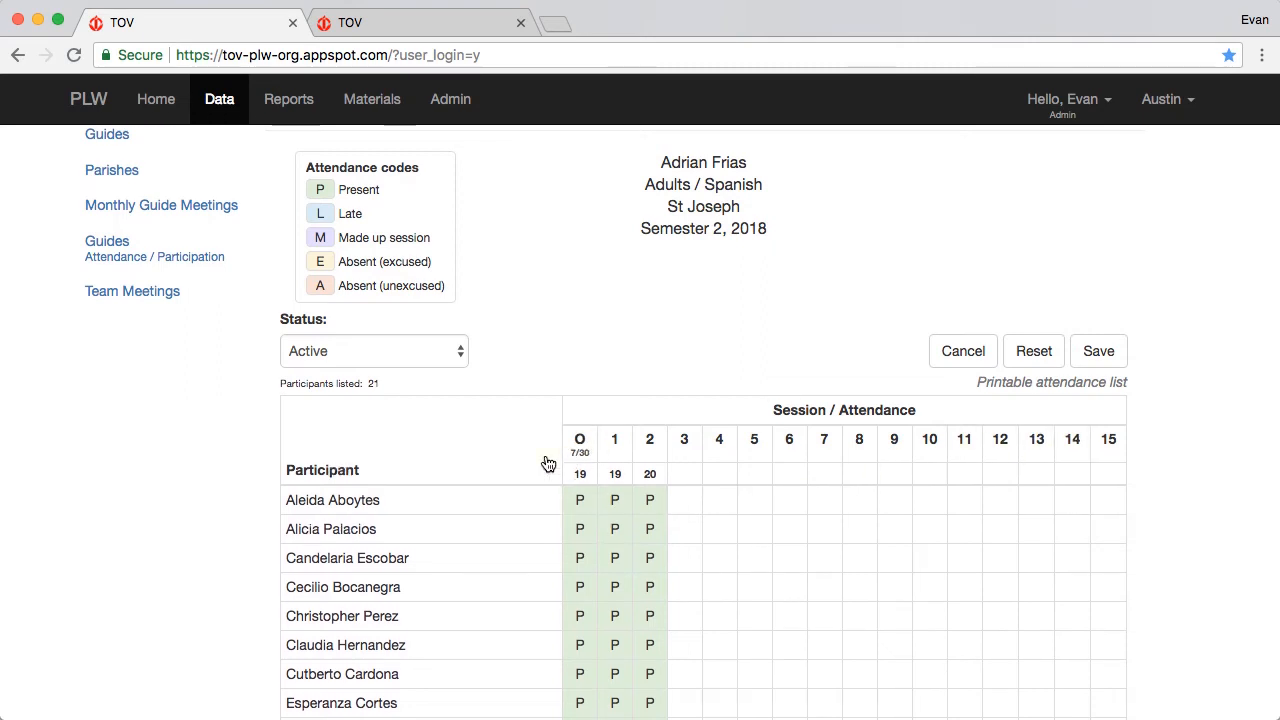
{"action": "left_click", "coordinate": [616, 446]}
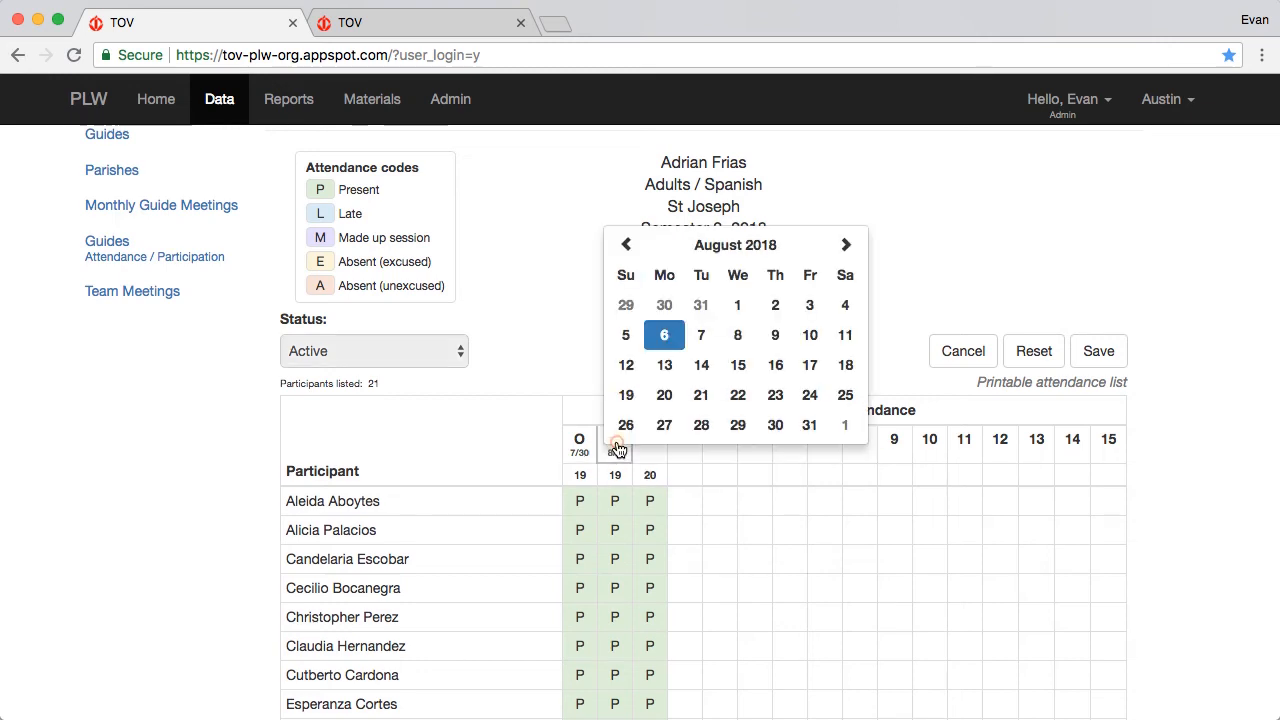
{"action": "left_click", "coordinate": [668, 341]}
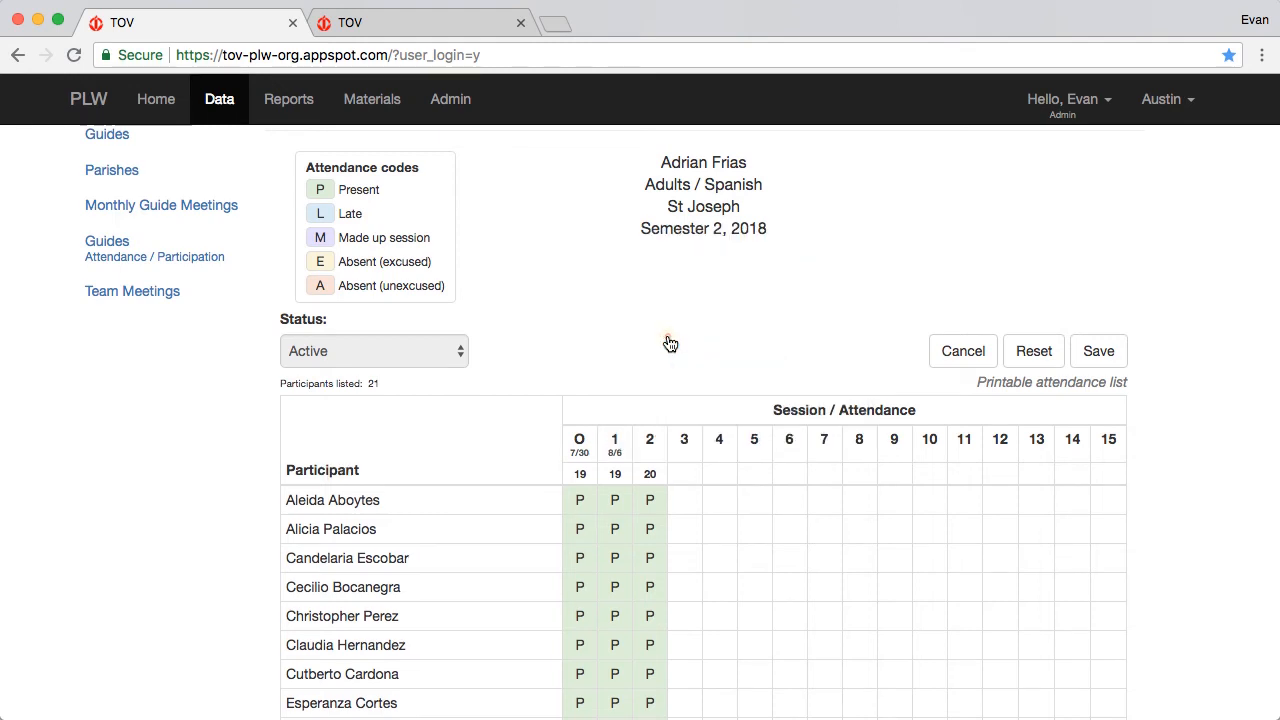
{"action": "left_click", "coordinate": [660, 450]}
{"action": "left_click", "coordinate": [1026, 259]}
Fill in the suggested weekly Monday dates for sessions 3 through 14, from 8/20 to 11/5
{"action": "left_click", "coordinate": [686, 450]}
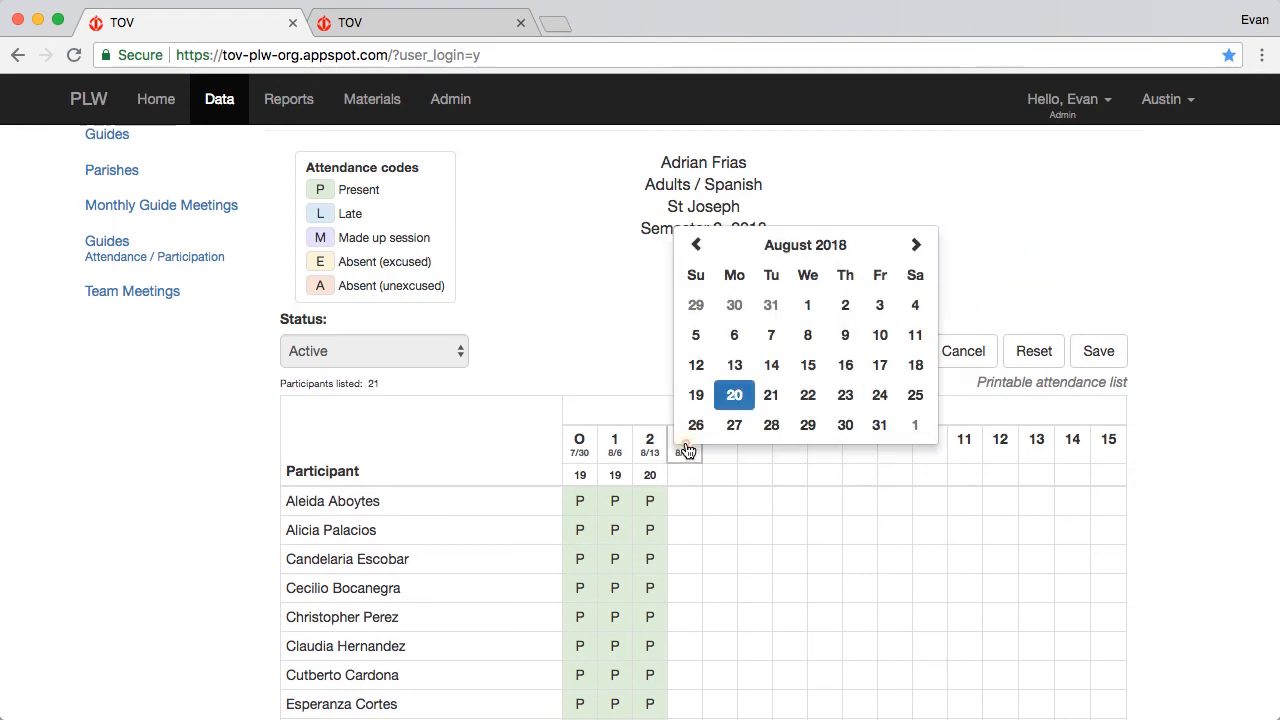
{"action": "left_click", "coordinate": [717, 454]}
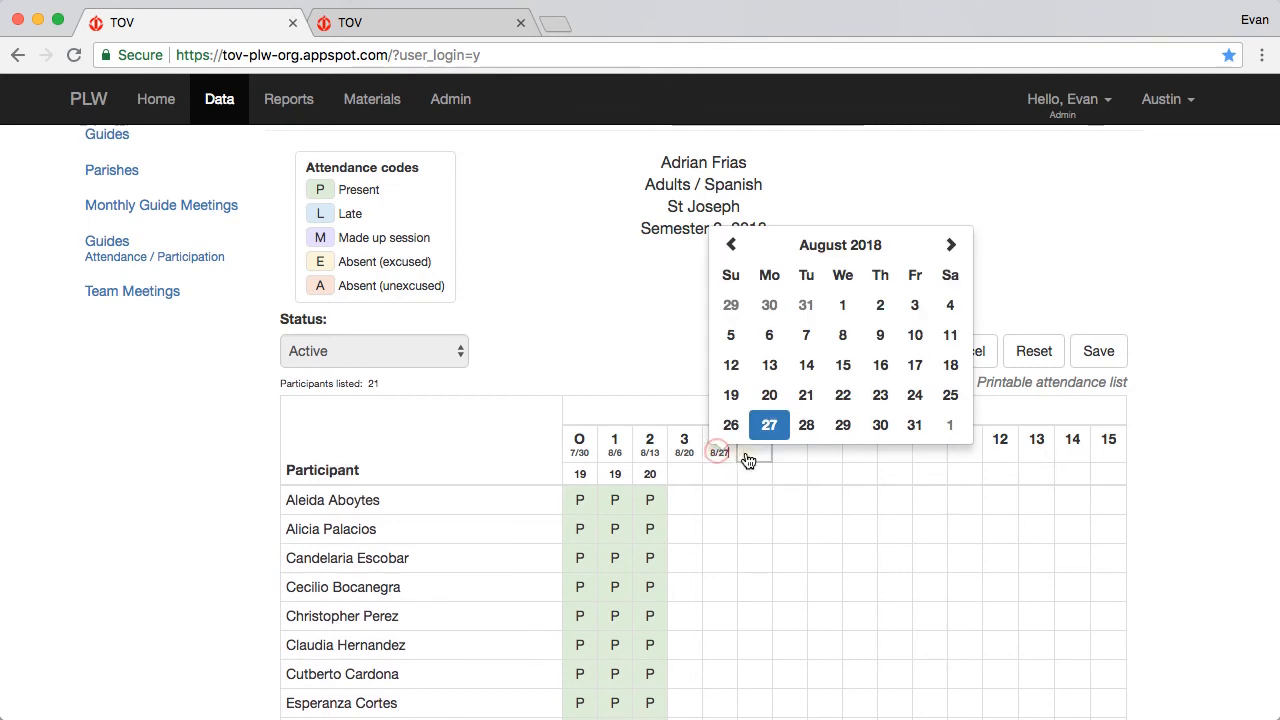
{"action": "left_click", "coordinate": [751, 460]}
{"action": "left_click", "coordinate": [786, 458]}
{"action": "left_click", "coordinate": [822, 458]}
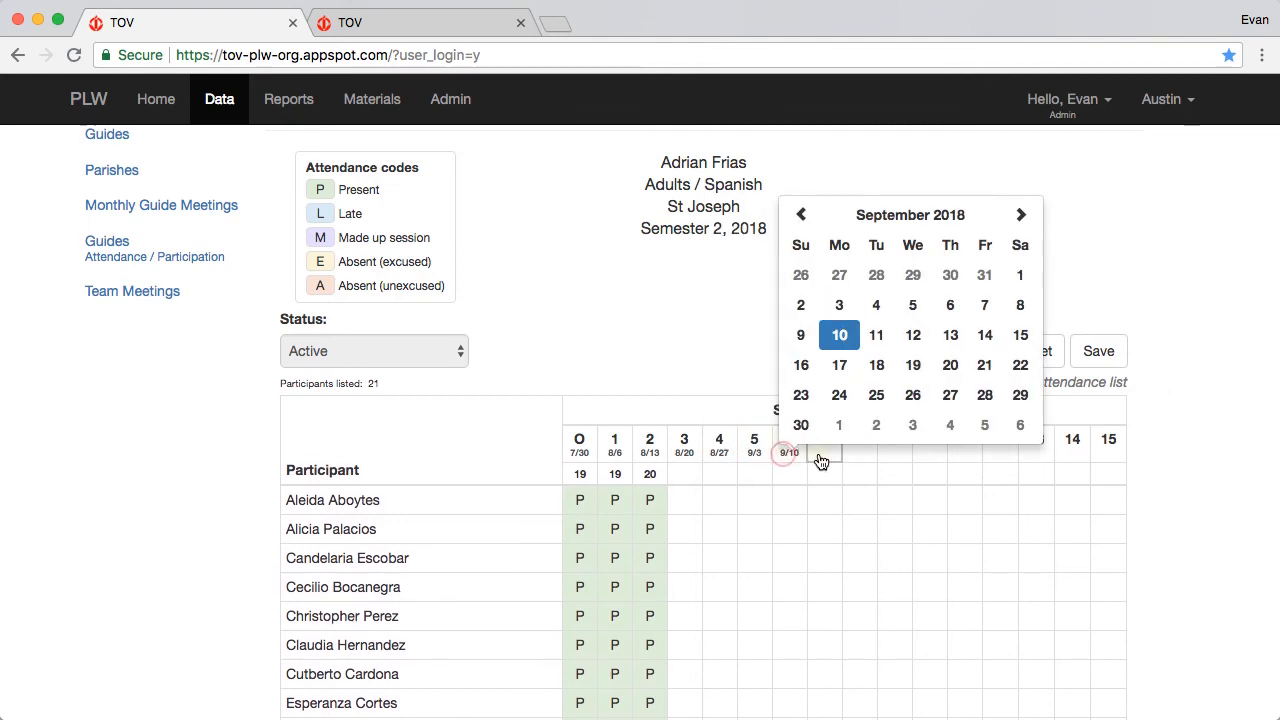
{"action": "left_click", "coordinate": [862, 459]}
{"action": "left_click", "coordinate": [891, 457]}
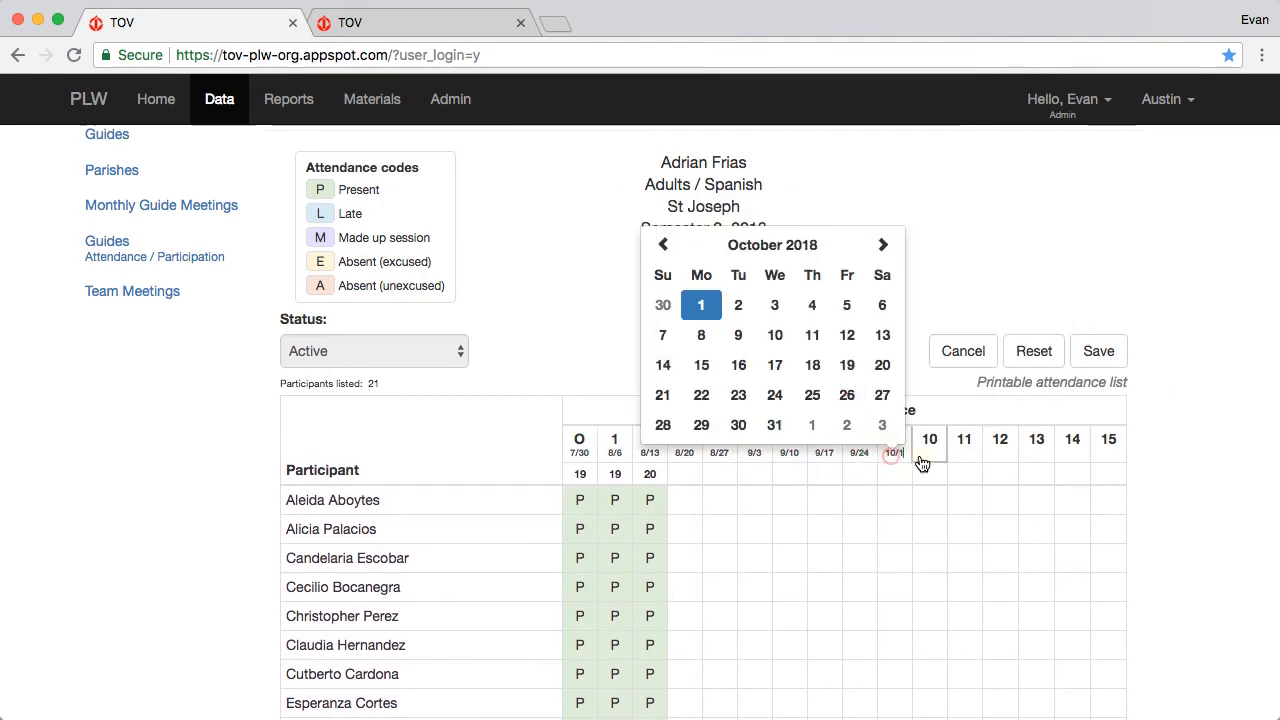
{"action": "left_click", "coordinate": [930, 456]}
{"action": "left_click", "coordinate": [963, 457]}
{"action": "left_click", "coordinate": [1004, 456]}
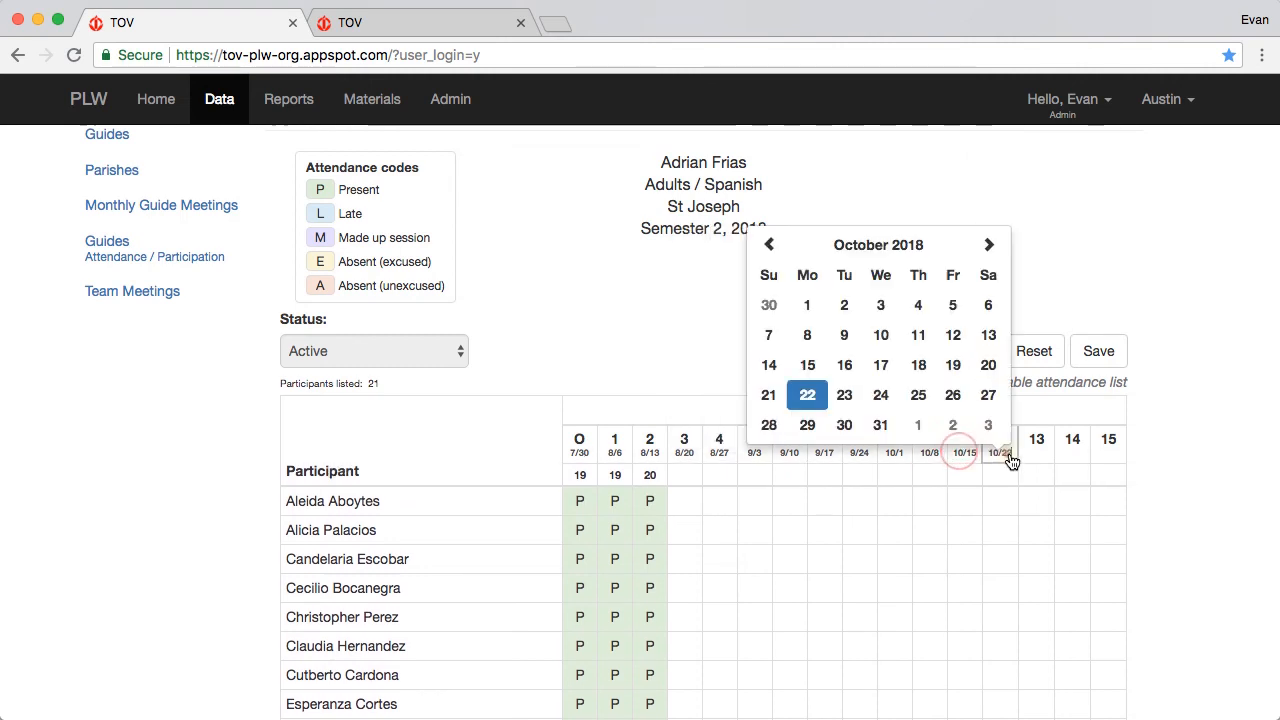
{"action": "left_click", "coordinate": [1040, 460]}
{"action": "left_click", "coordinate": [1068, 456]}
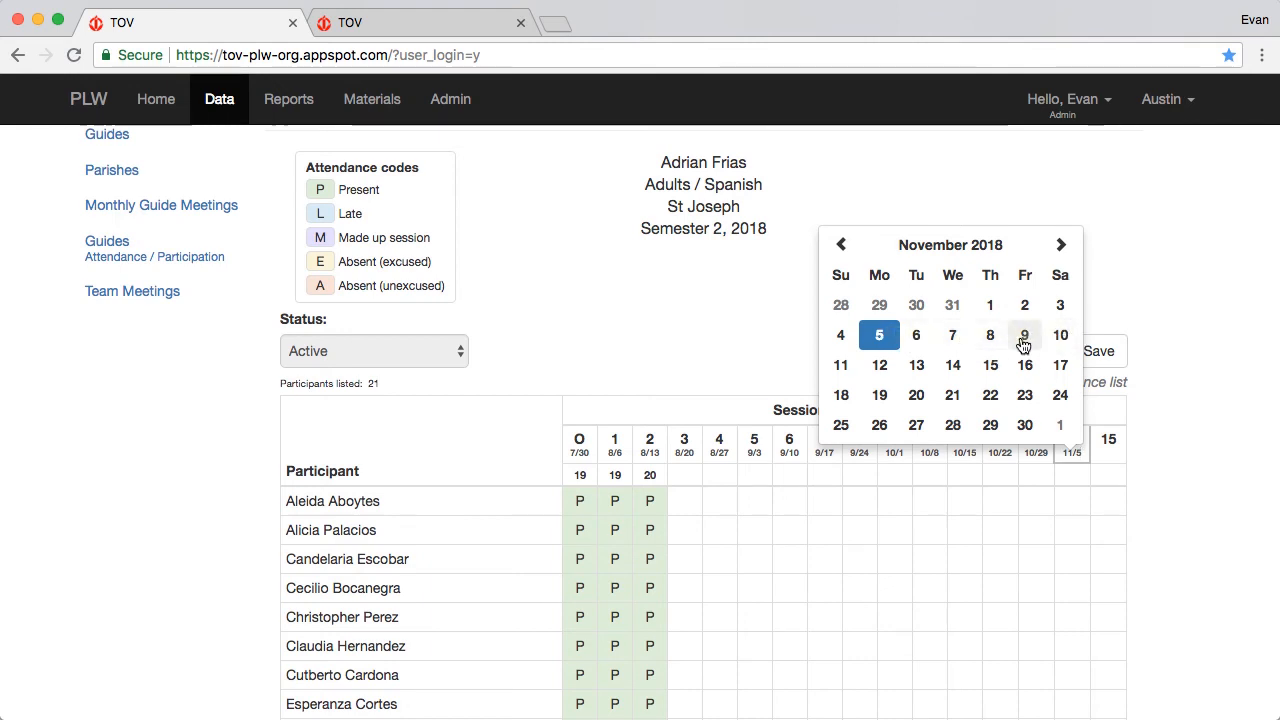
Set the date of session 15 to Saturday 11/10 instead of the suggested Monday
{"action": "left_click", "coordinate": [1108, 447]}
{"action": "left_click", "coordinate": [1108, 447]}
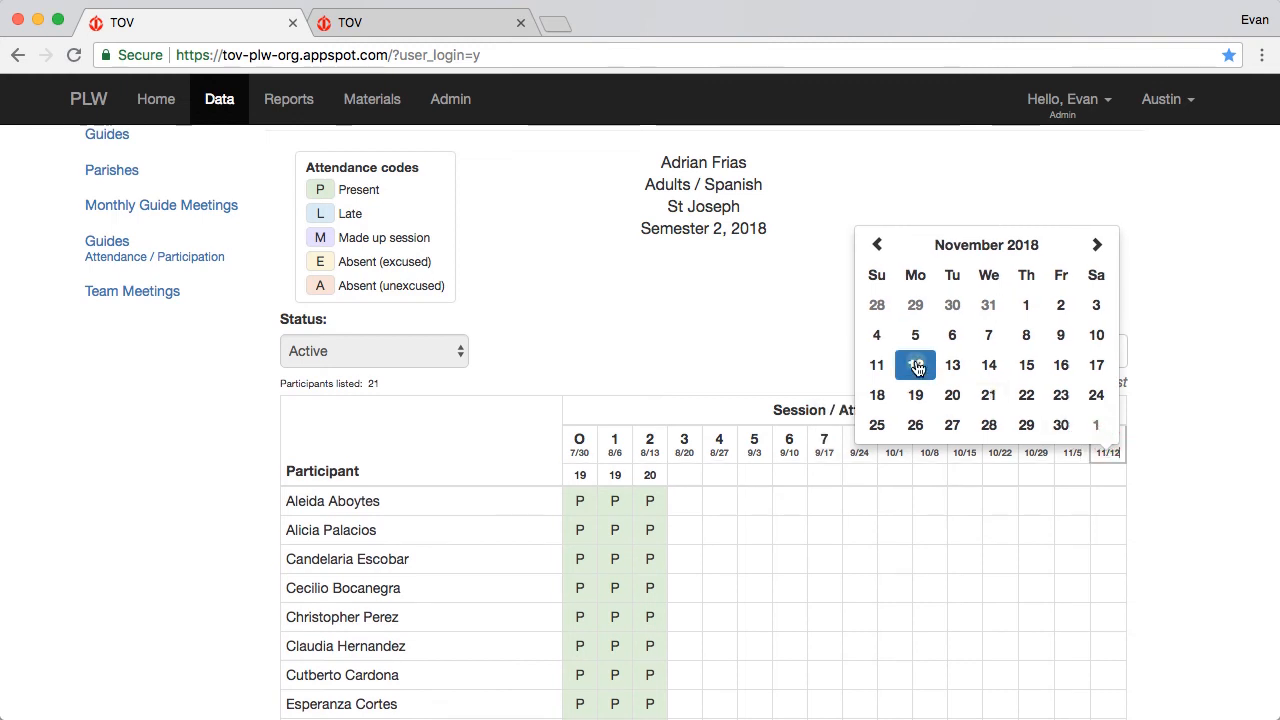
{"action": "left_click", "coordinate": [1097, 338]}
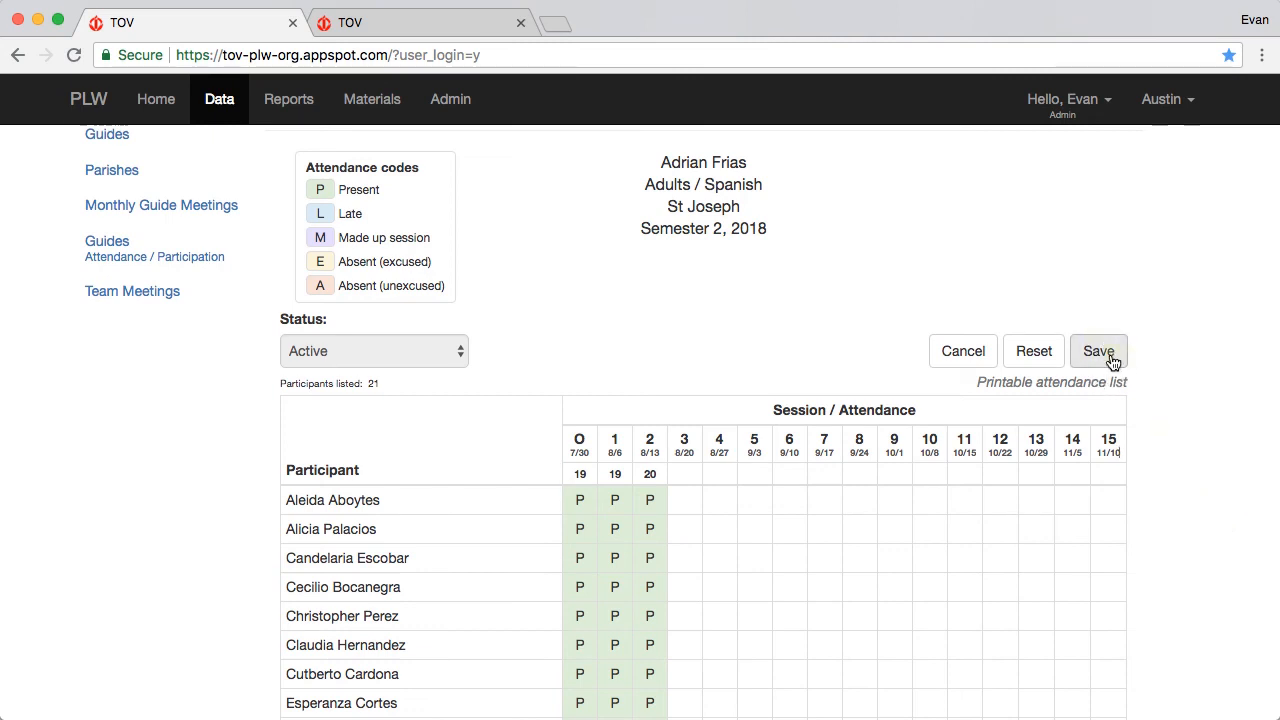
Discard the St Joseph date changes and open the attendance sheet of the Adults / English workshop at St Margaret Mary, Cedar Park
{"action": "left_click", "coordinate": [1099, 354]}
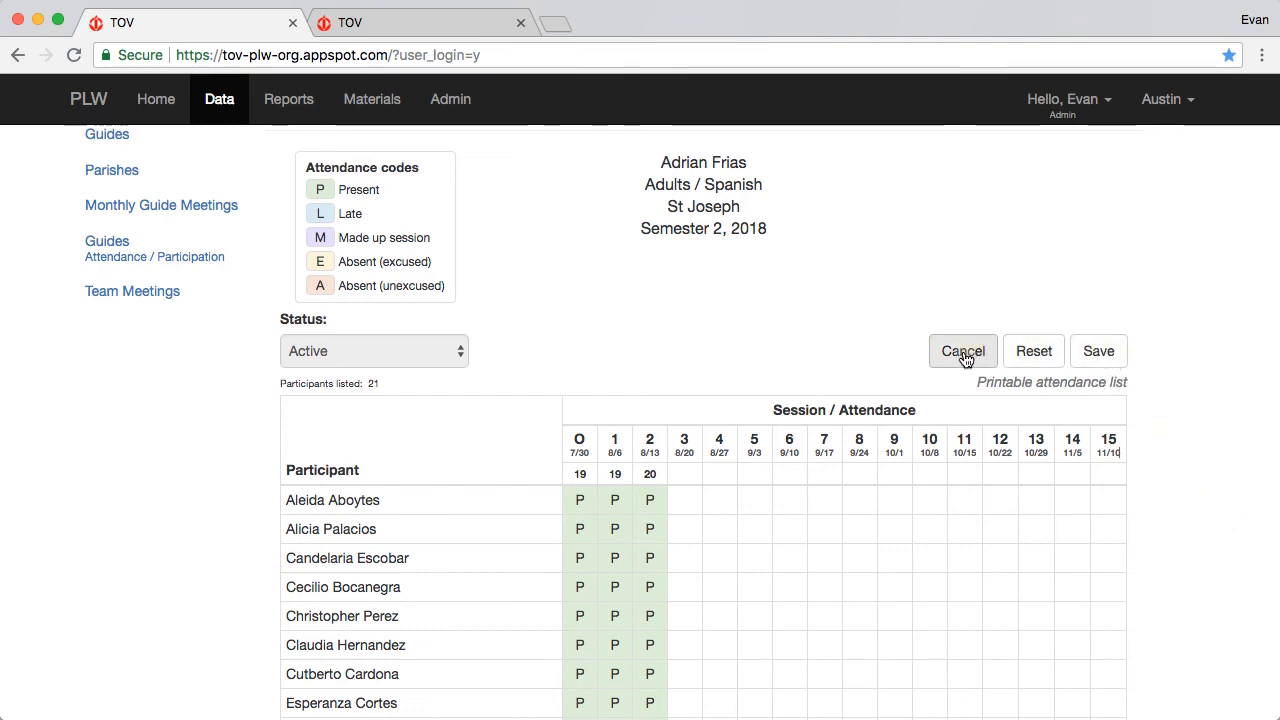
{"action": "scroll", "coordinate": [964, 358], "scroll_direction": "up", "scroll_amount": 2}
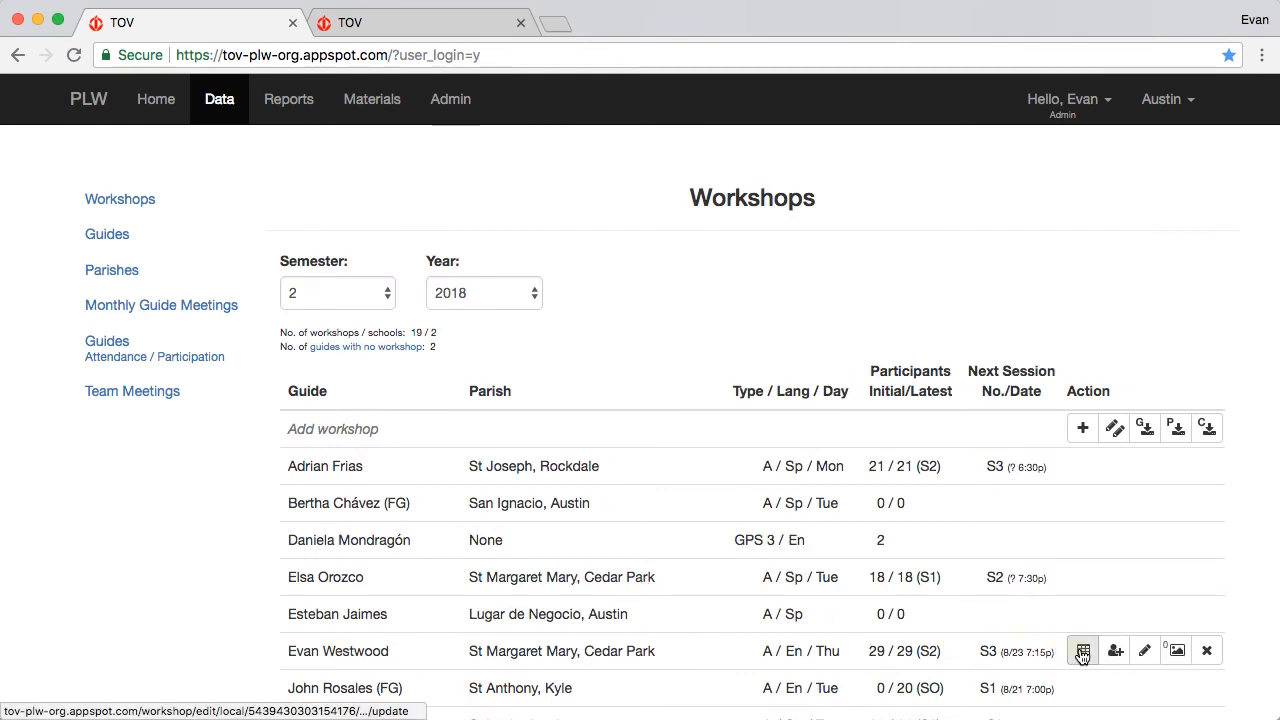
{"action": "left_click", "coordinate": [1082, 651]}
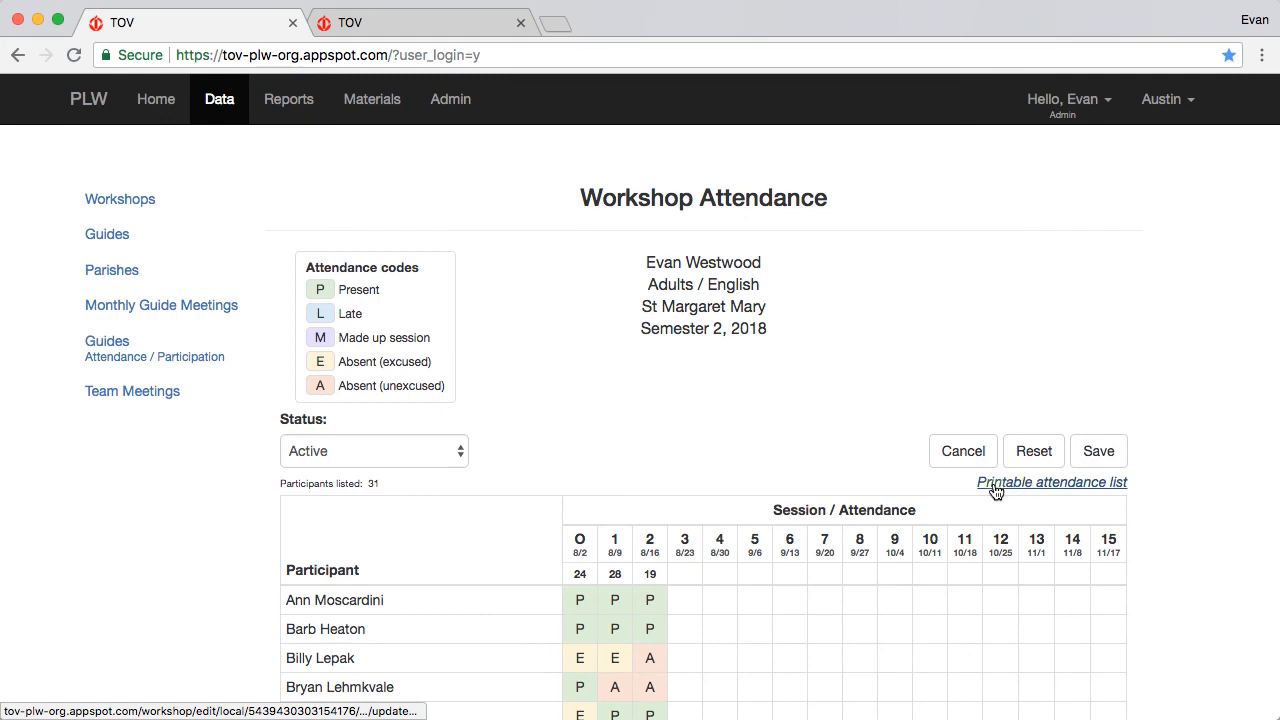
Open the printable attendance list and look through the session check marks of all participants
{"action": "left_click", "coordinate": [1070, 483]}
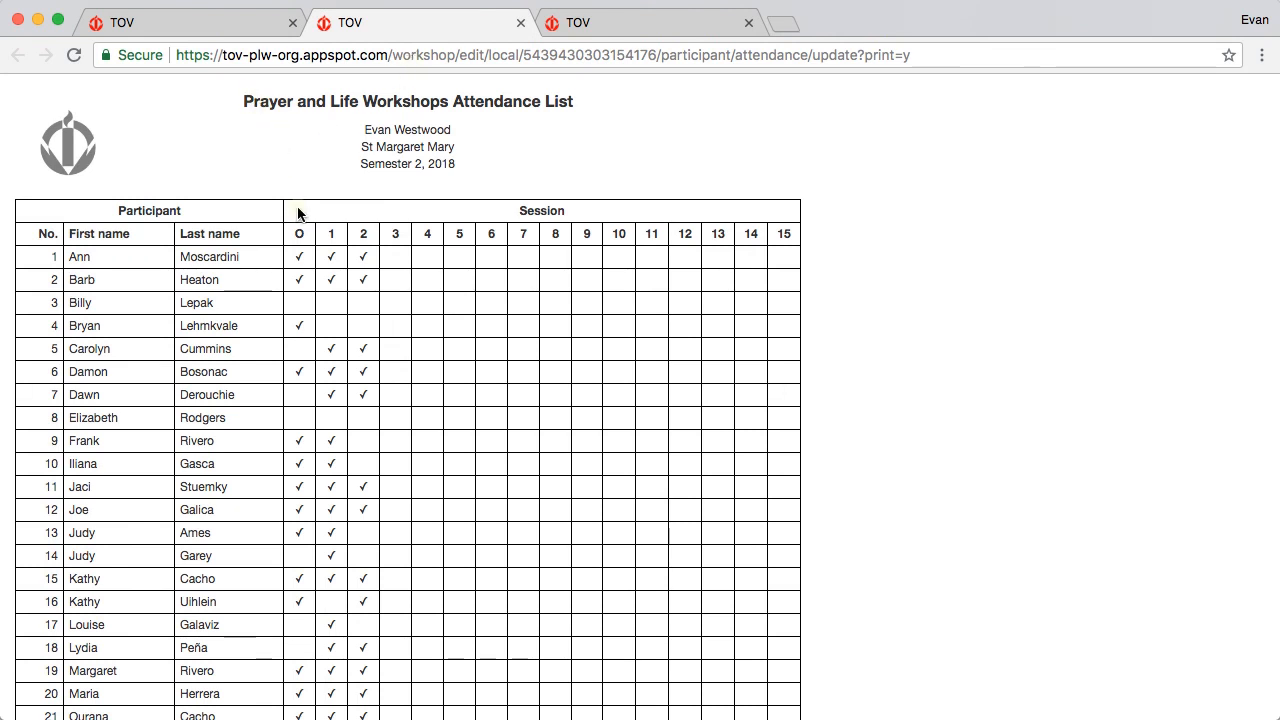
{"action": "scroll", "coordinate": [296, 230], "scroll_direction": "down", "scroll_amount": 2}
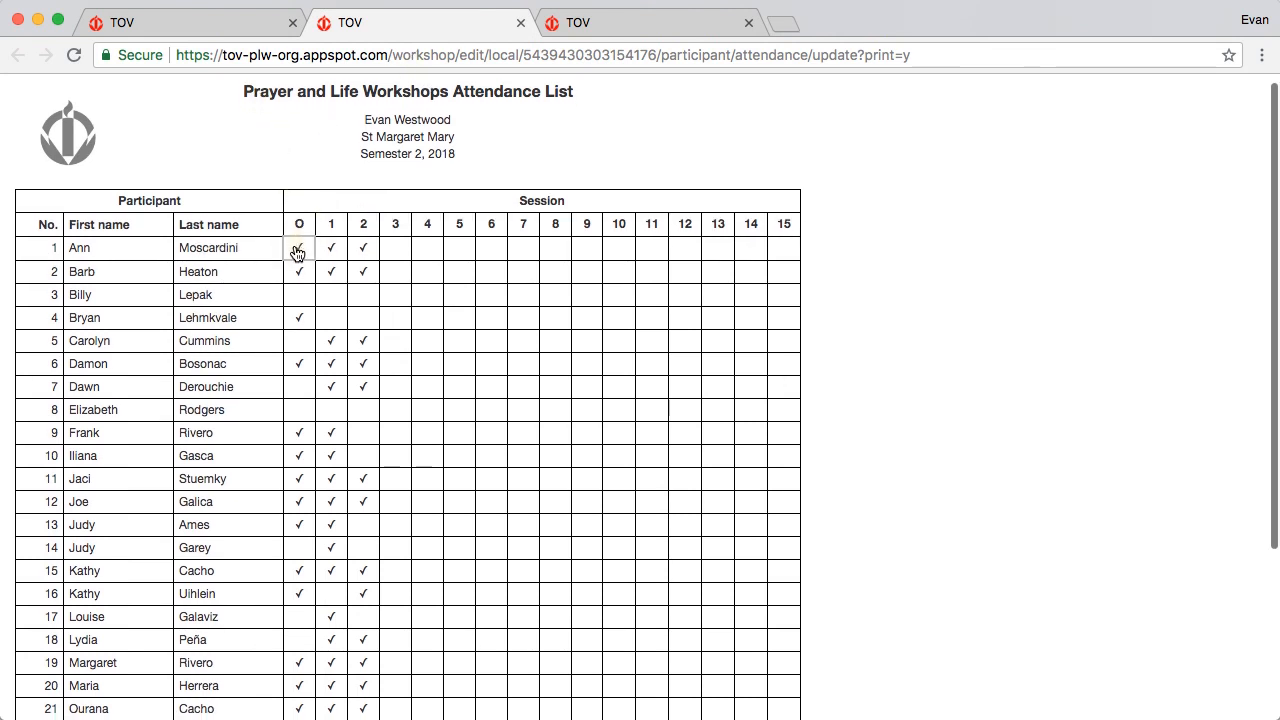
{"action": "scroll", "coordinate": [297, 254], "scroll_direction": "down", "scroll_amount": 3}
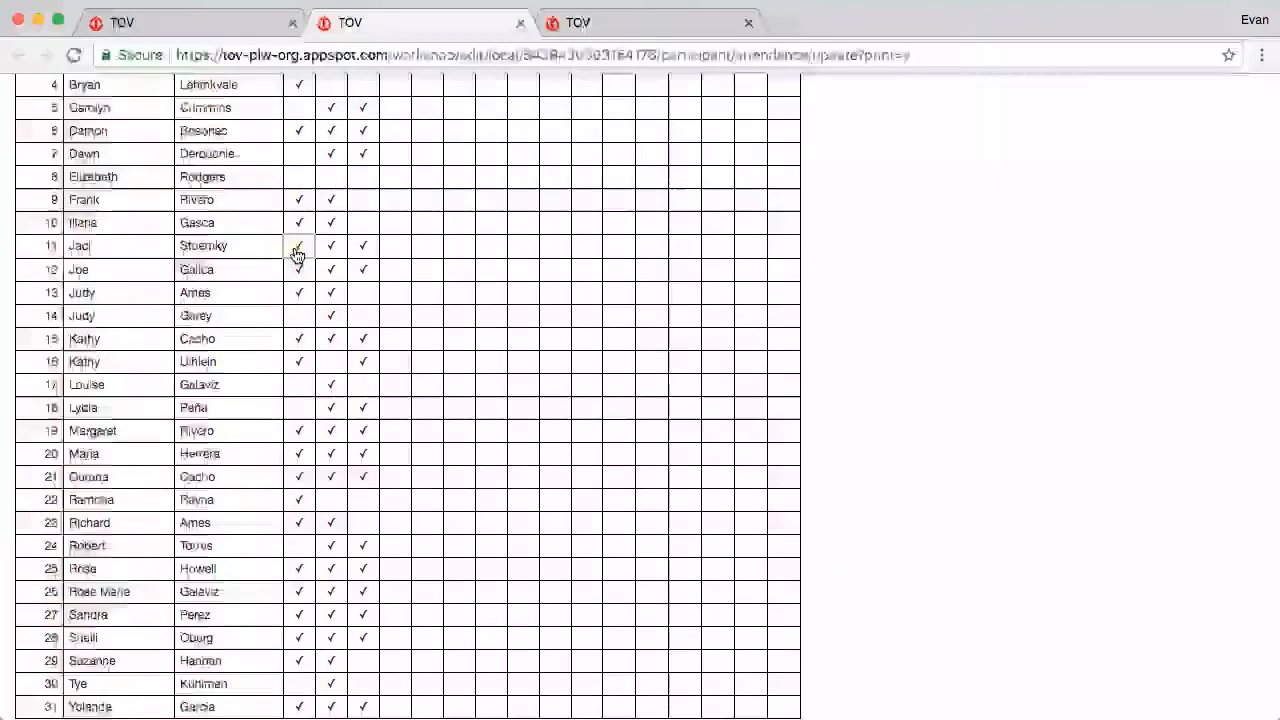
{"action": "scroll", "coordinate": [297, 254], "scroll_direction": "up", "scroll_amount": 5}
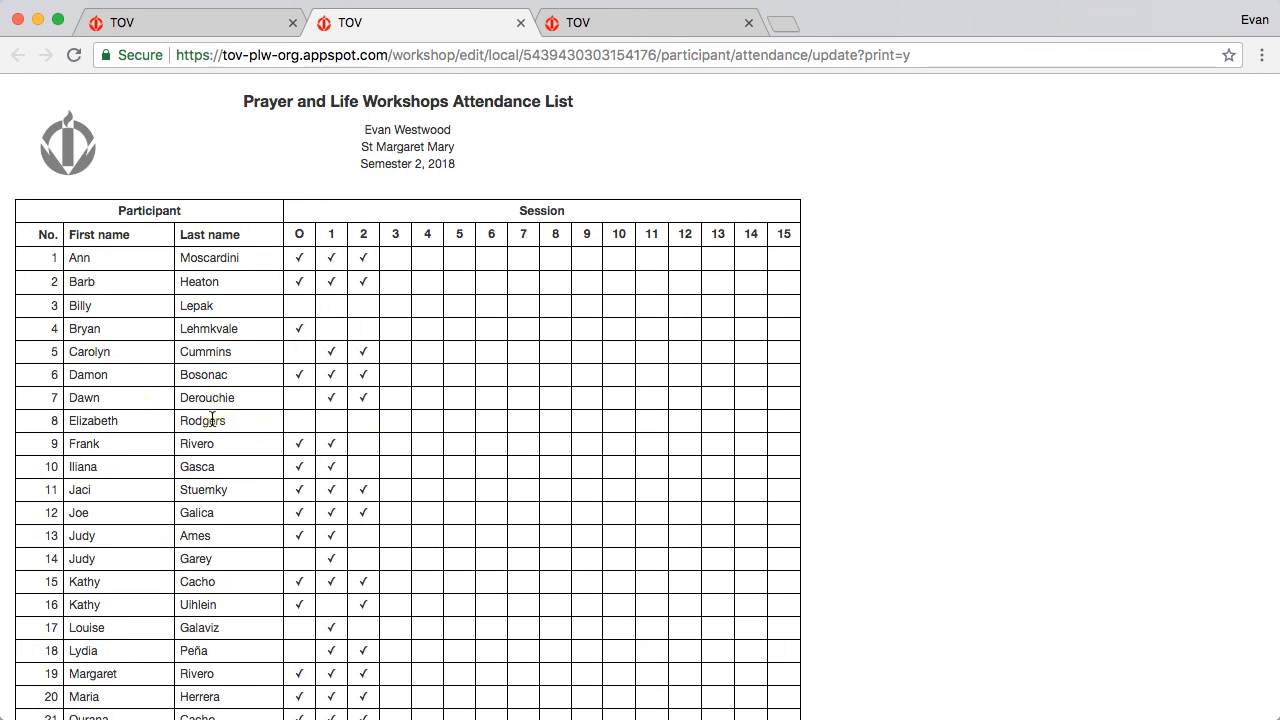
{"action": "scroll", "coordinate": [212, 420], "scroll_direction": "up", "scroll_amount": 1}
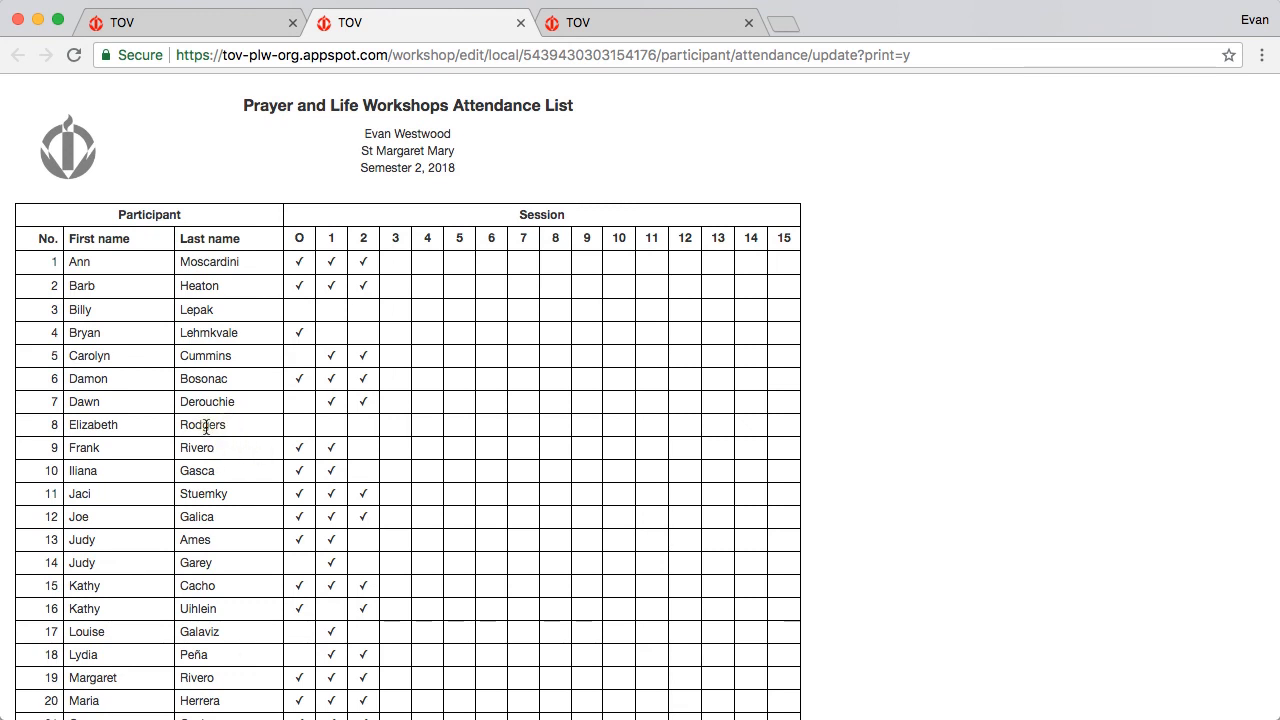
{"action": "scroll", "coordinate": [206, 426], "scroll_direction": "down", "scroll_amount": 1}
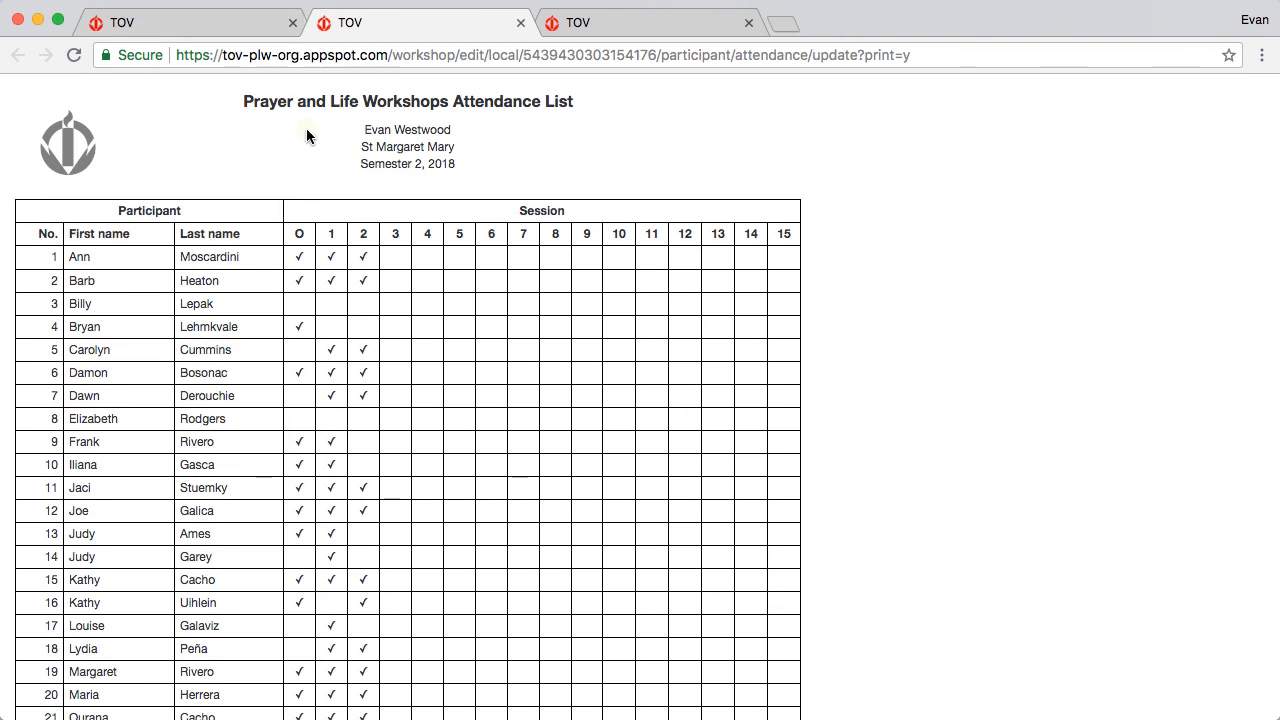
Preview the printout of the attendance list, cancel printing, and return to the Workshop Attendance page
{"action": "left_click", "coordinate": [0, 0]}
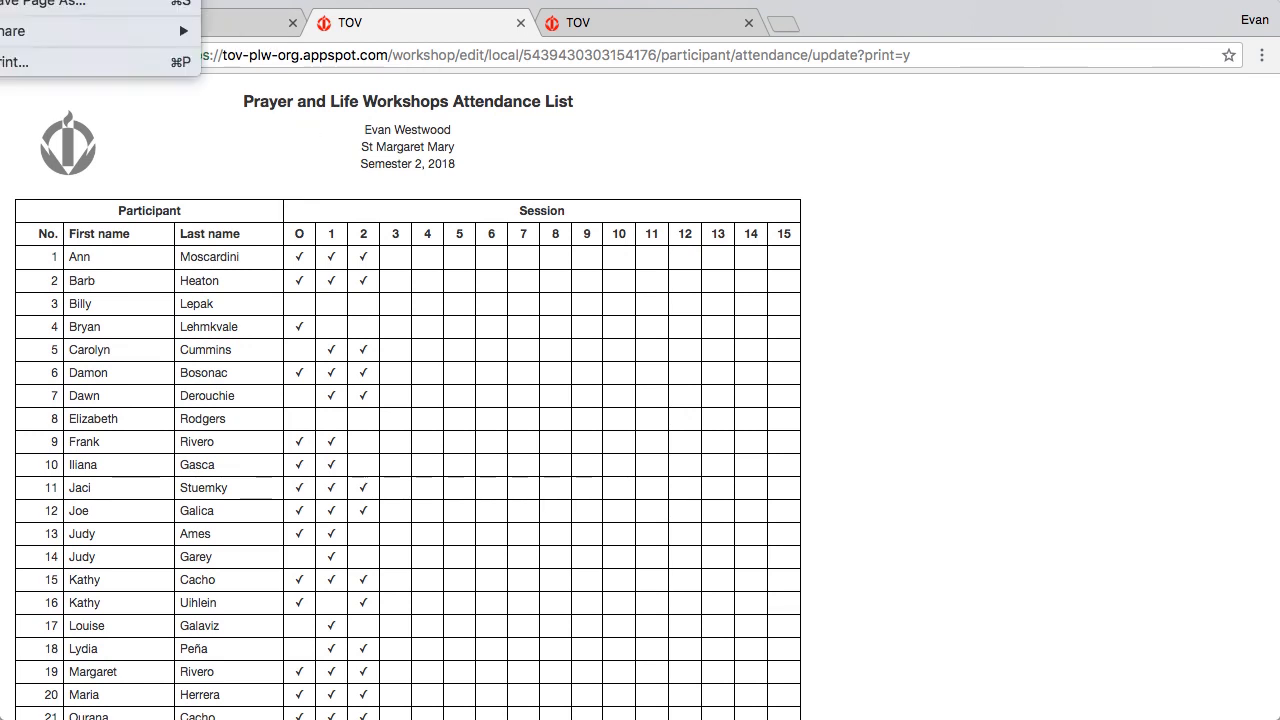
{"action": "left_click", "coordinate": [36, 64]}
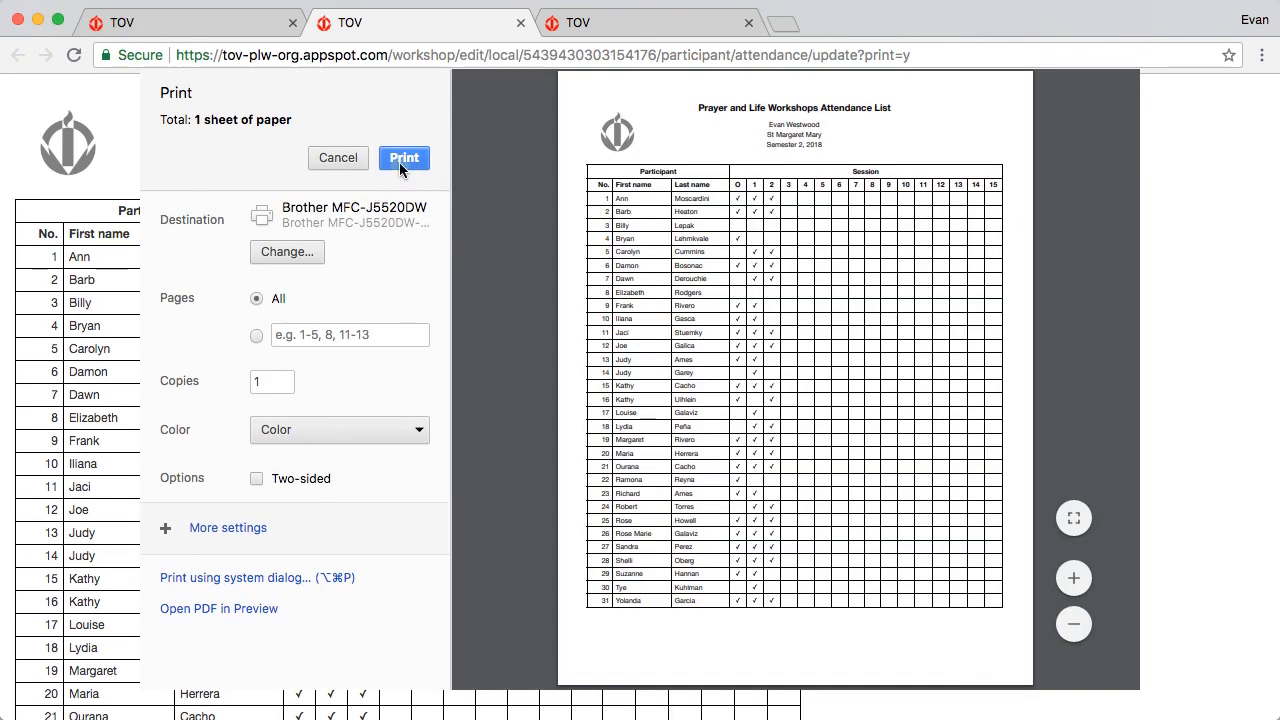
{"action": "left_click", "coordinate": [335, 157]}
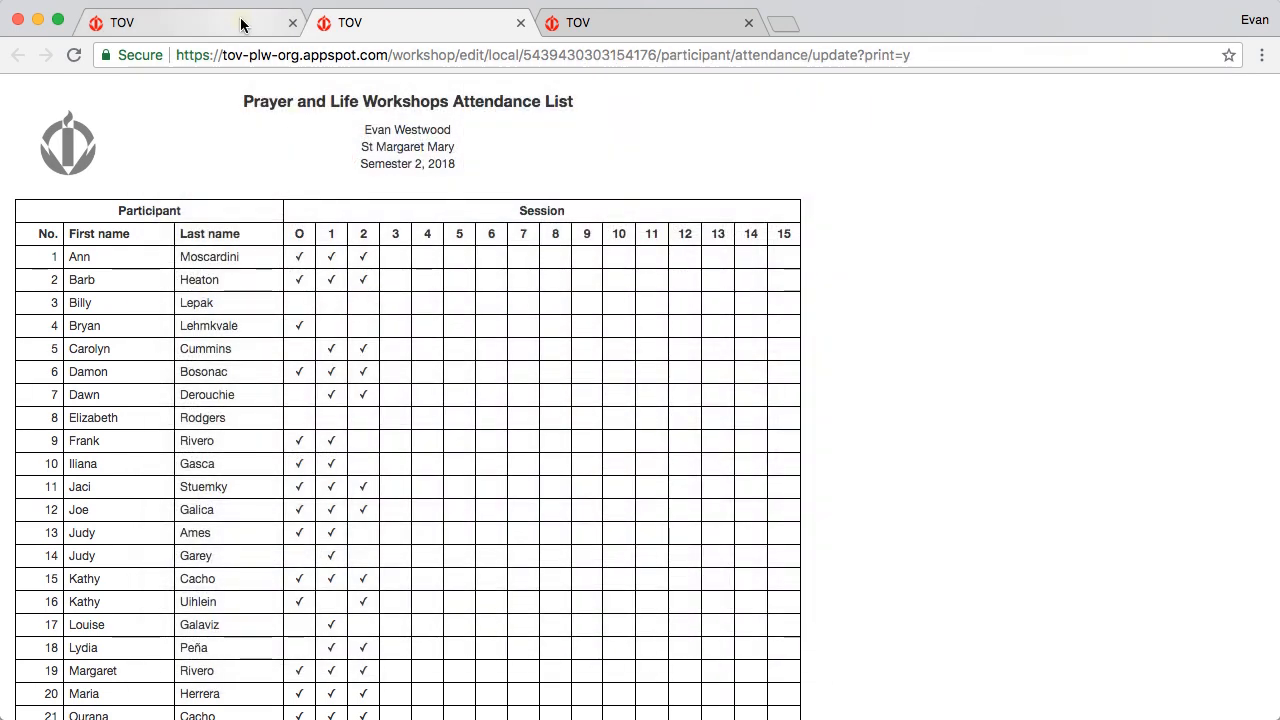
{"action": "left_click", "coordinate": [243, 21]}
{"action": "scroll", "coordinate": [843, 545], "scroll_direction": "down", "scroll_amount": 1}
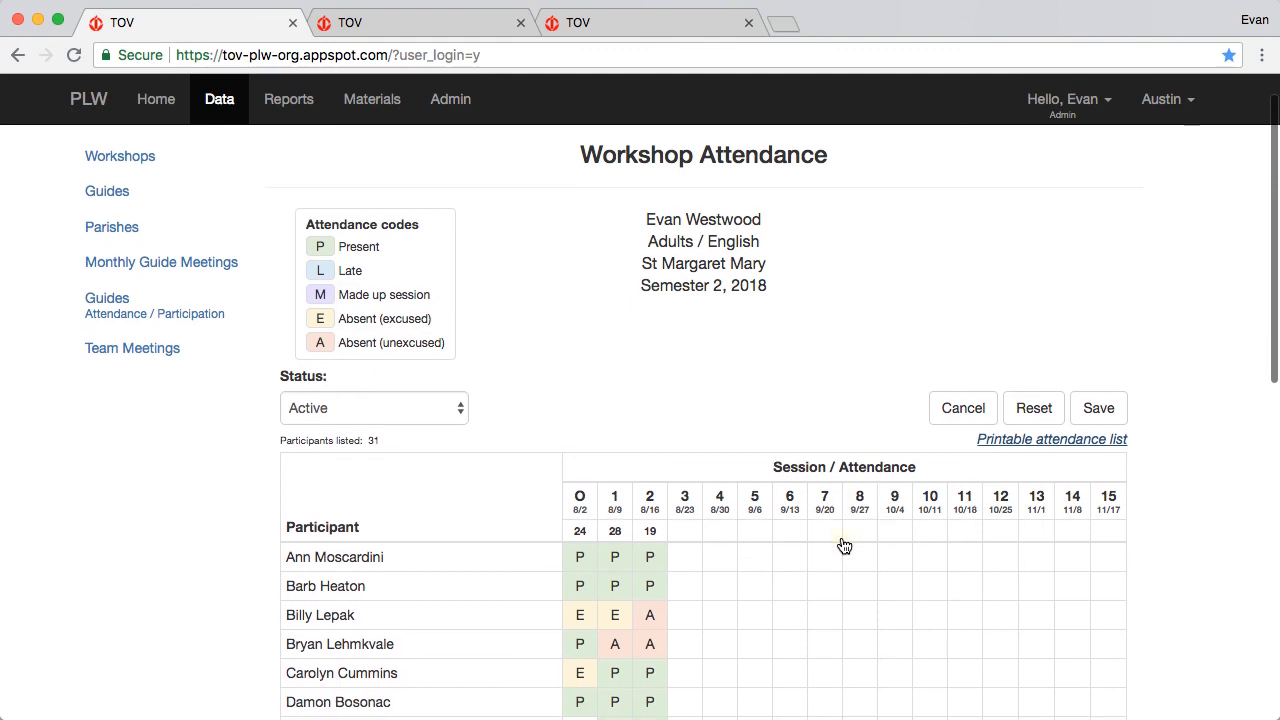